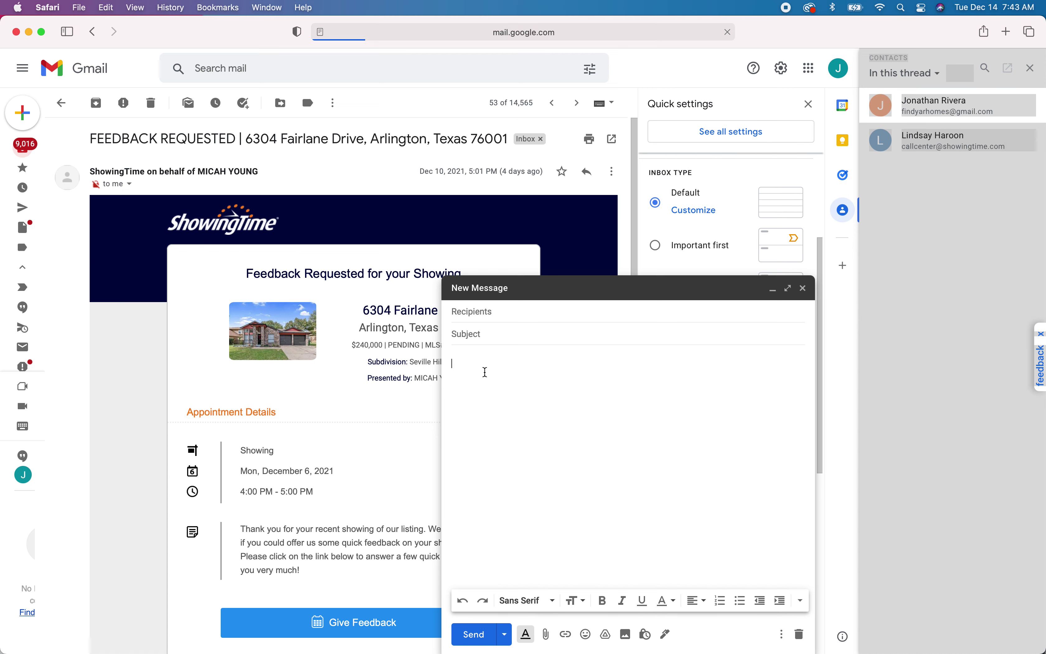
text(jlskdjf'sdjf'kajsdf'ksjdf'w)
key(Return)
key(Return)
text(sflhSDL;FKJsd;lfkjsdlkfjsdF)
key(Return)
text(;lsjdfl;kjsdf)
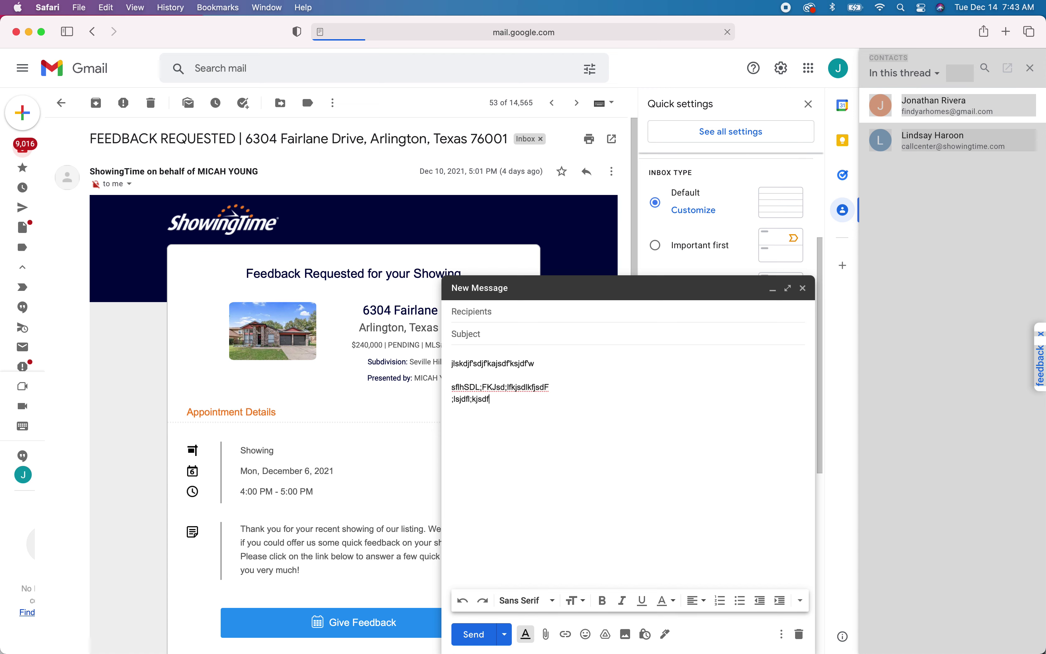
key(Return)
text(;ljdkfjdkfja    )
text(sfhjlkdjfhkajhdf;kjhsdf;lkajsdf'lkjasdf'p)
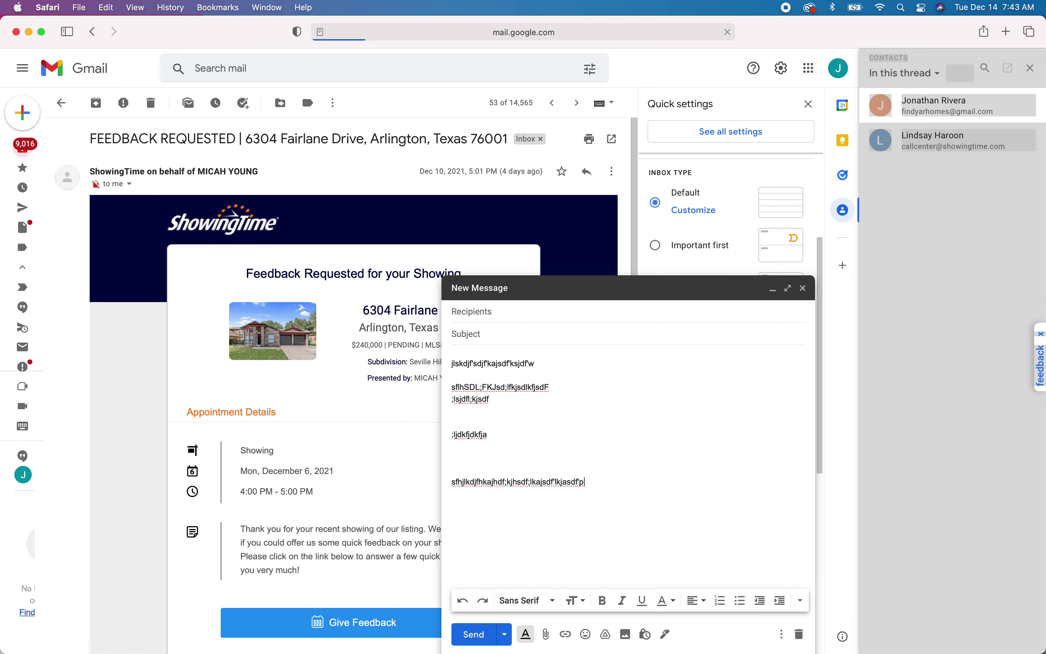
drag(604, 490, 439, 362)
key(BackSpace)
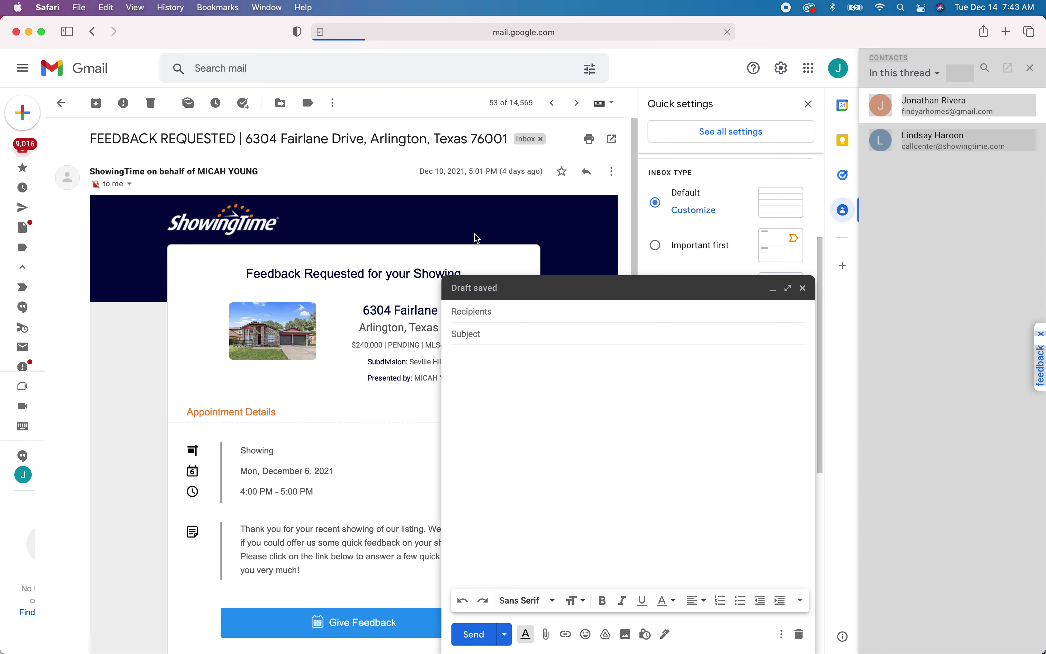
Browse newer and older inbox emails, ending on Mailchimp Legal's "Upcoming changes to our legal policies"
click(553, 103)
click(553, 103)
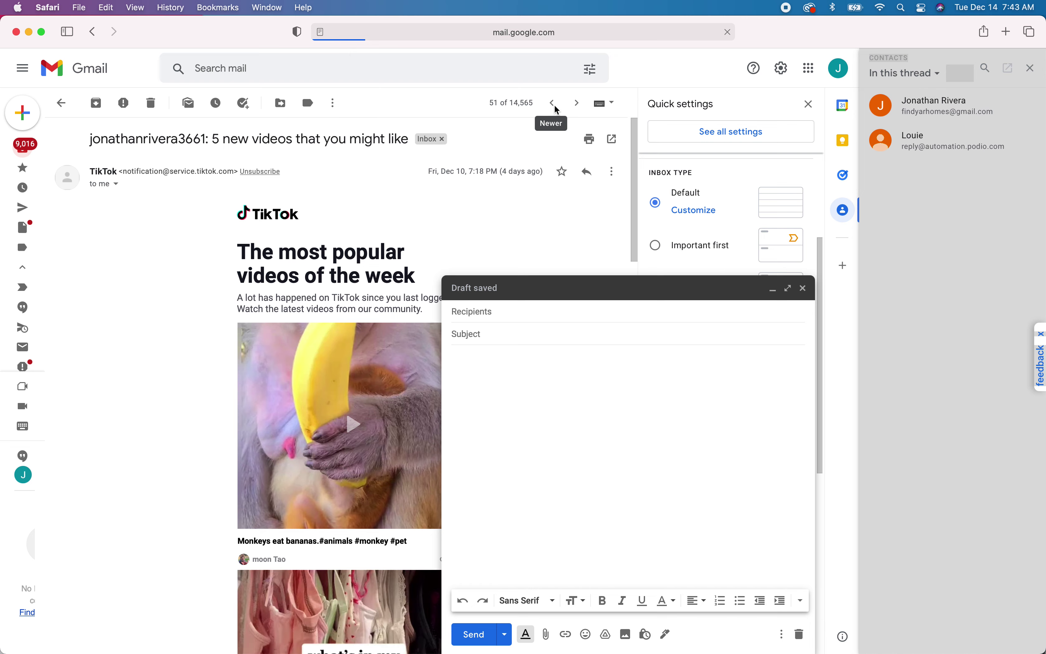
click(553, 103)
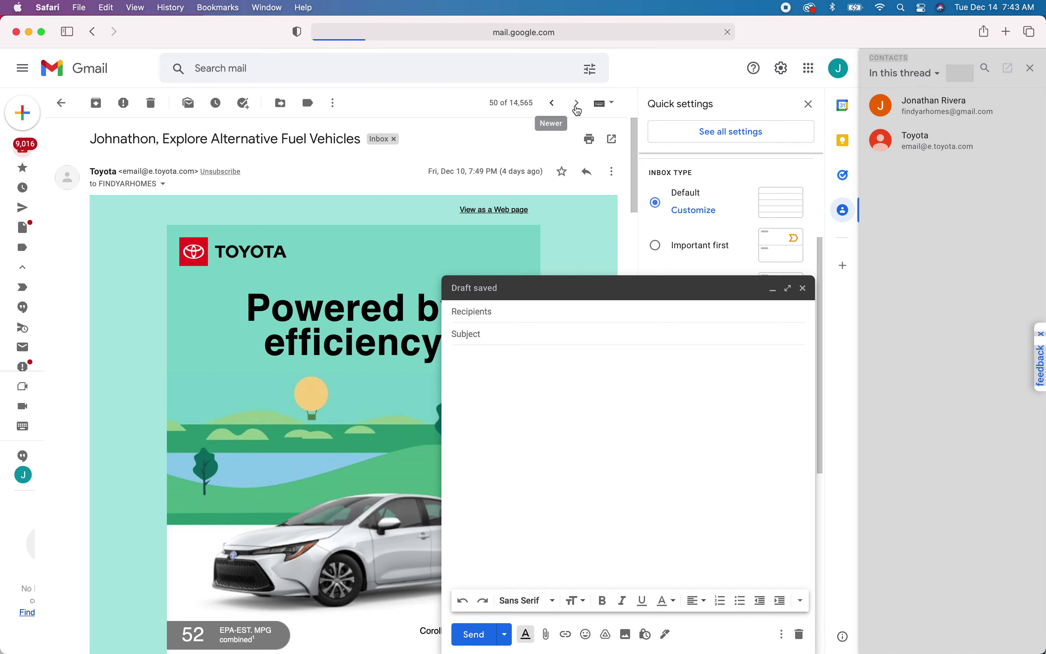
click(579, 107)
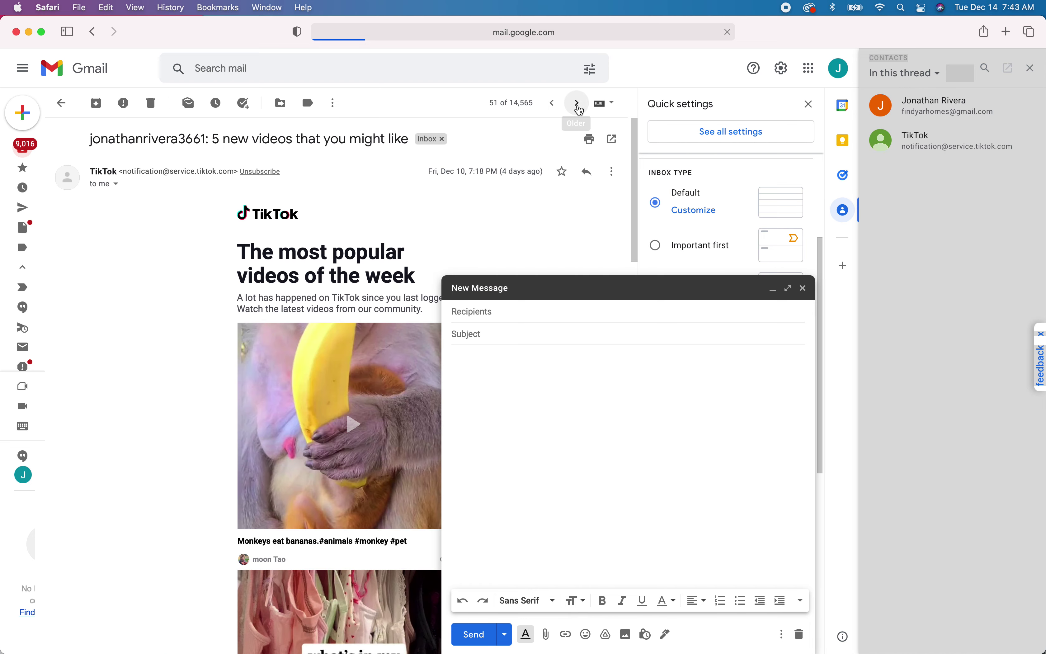
click(555, 106)
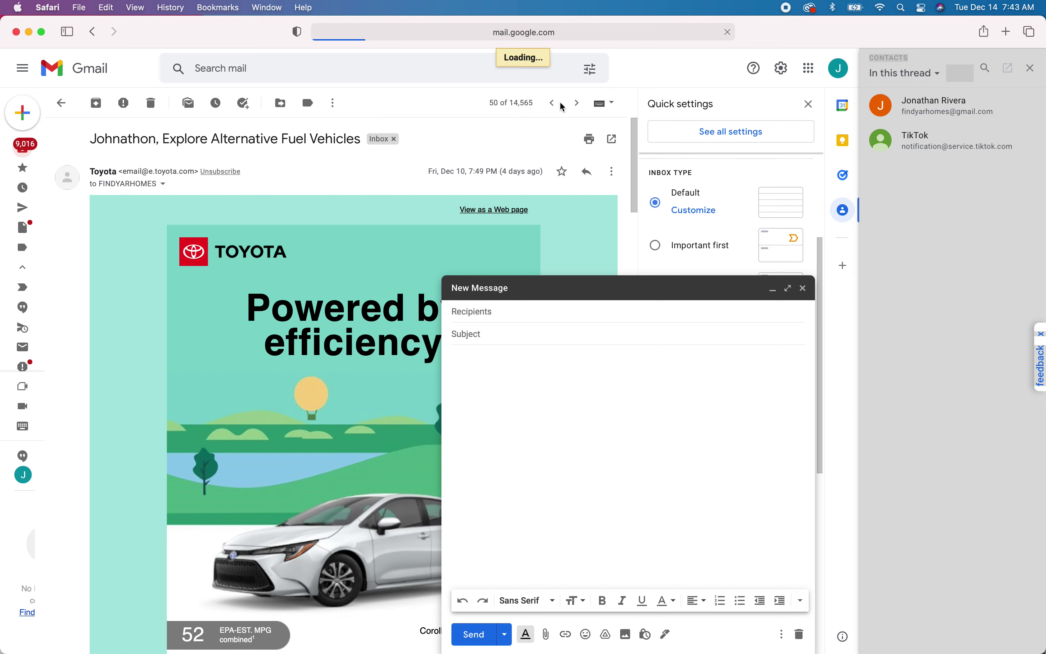
click(555, 106)
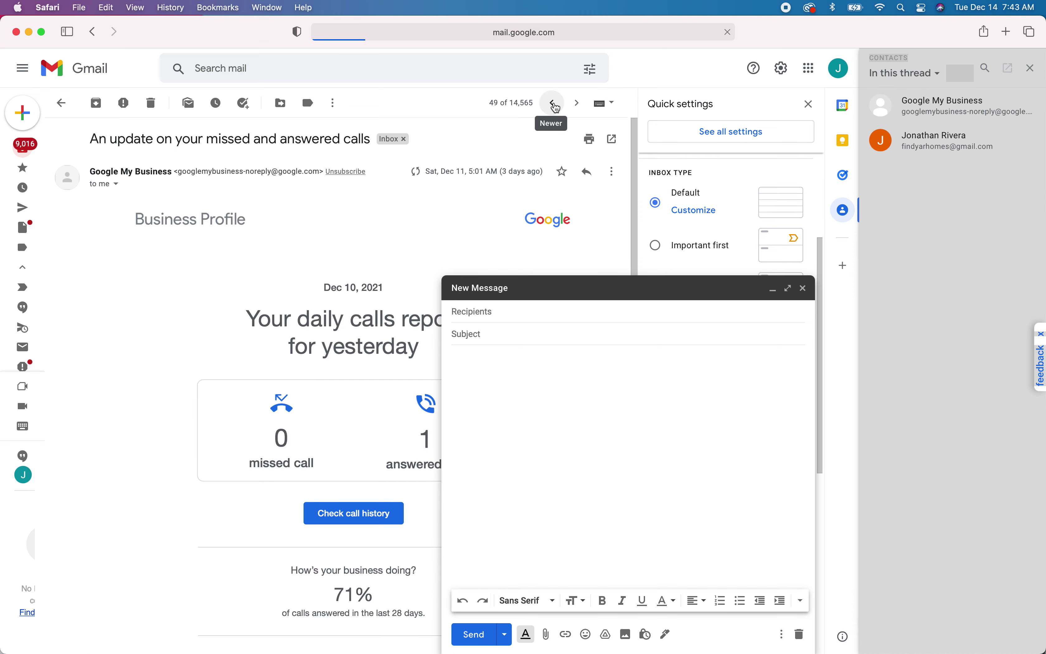
click(556, 105)
click(555, 105)
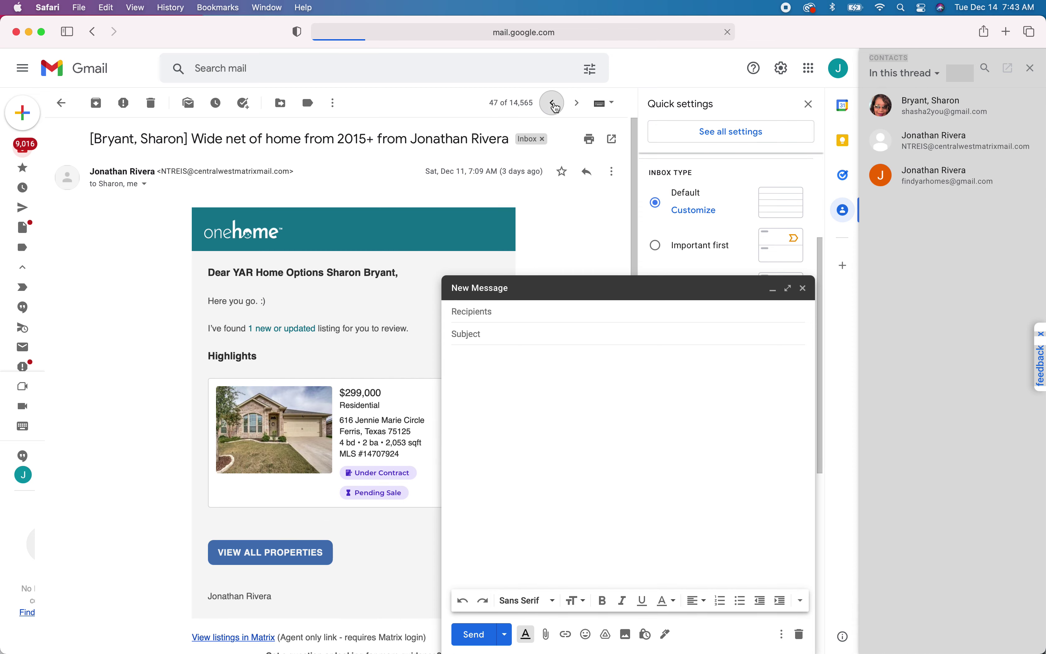
click(555, 106)
click(586, 110)
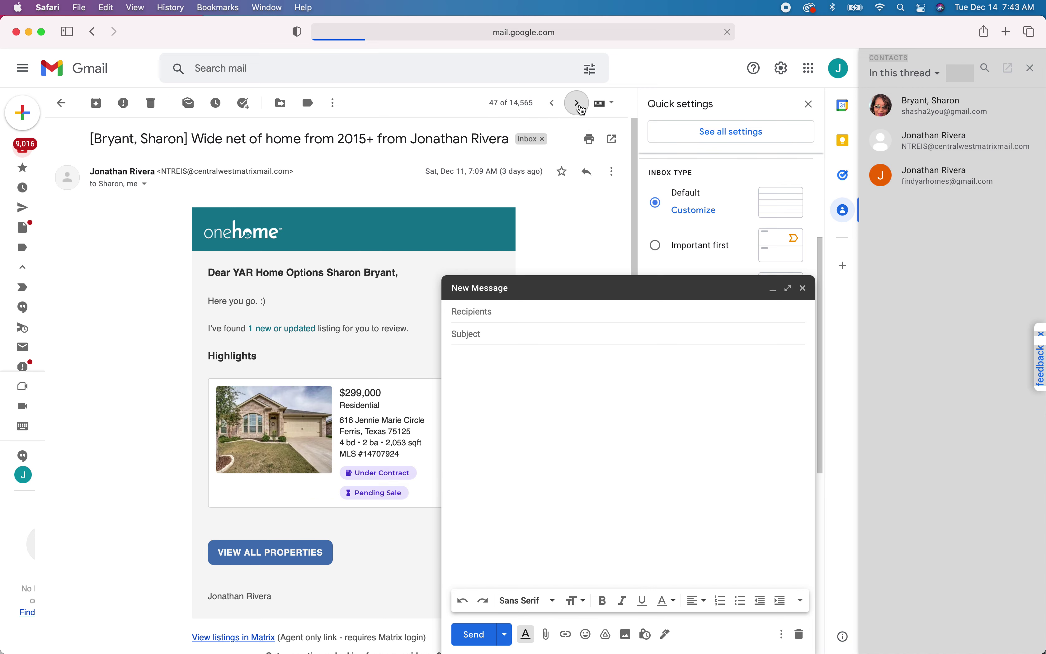
click(585, 109)
click(581, 108)
click(582, 109)
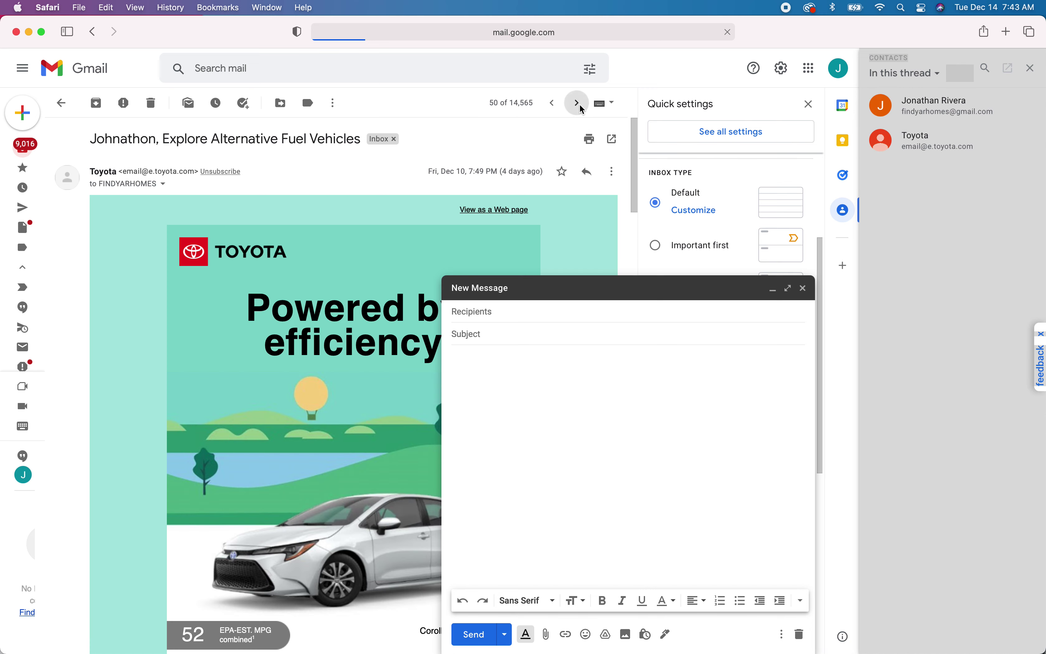
click(582, 109)
click(582, 109)
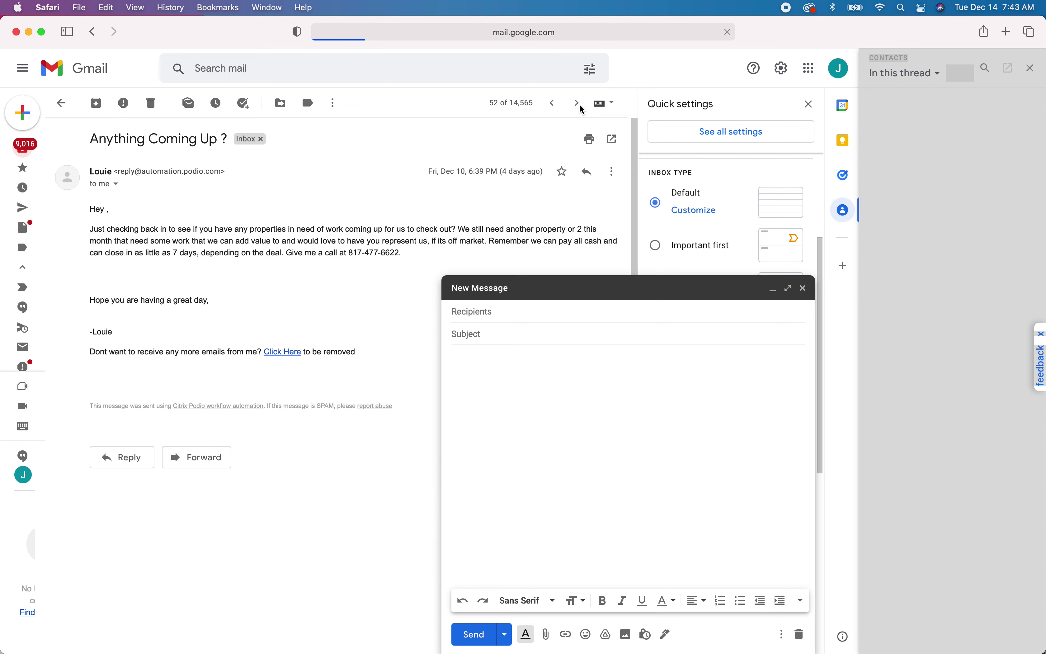
click(582, 109)
click(582, 109)
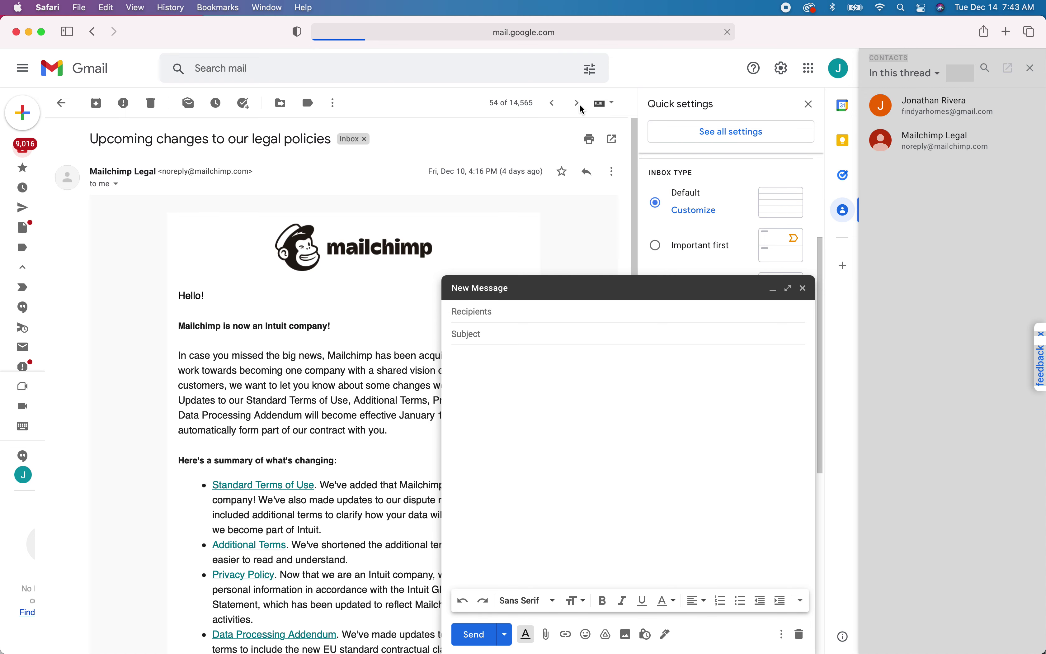
Copy the Mailchimp email's text from "Hello!" through "The Mailchimp Legal Team" into the new message body
drag(176, 294, 396, 541)
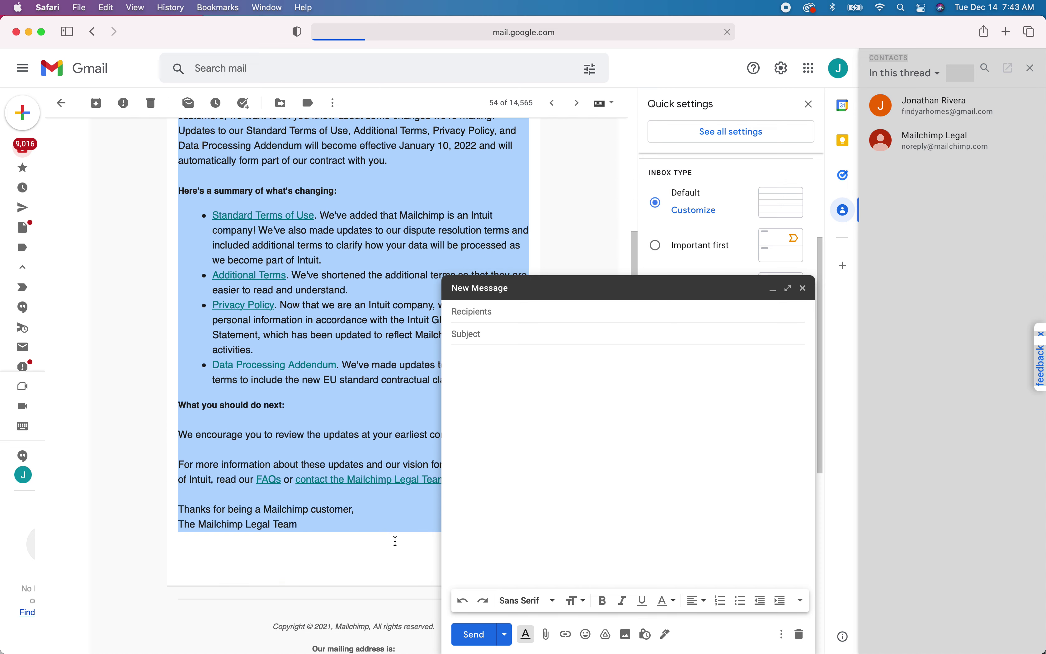
click(572, 418)
key(super+v)
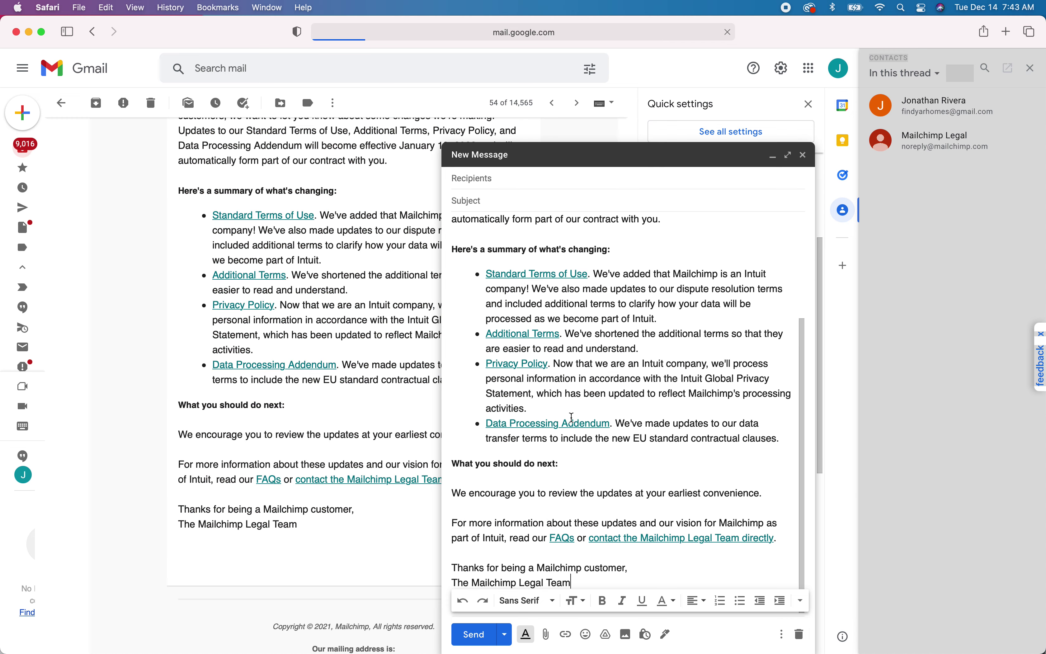
scroll(572, 418, up, 5)
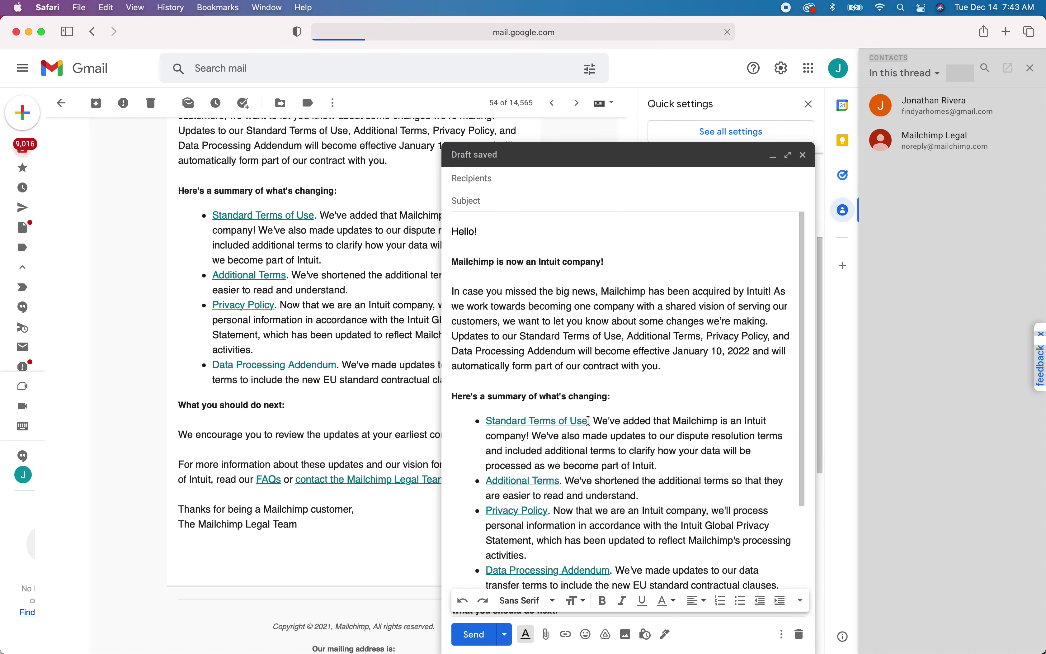
Examine the pasted text's links, bold headings and bullet formatting in the draft, including the "Standard Terms of Use" link
drag(587, 421, 486, 420)
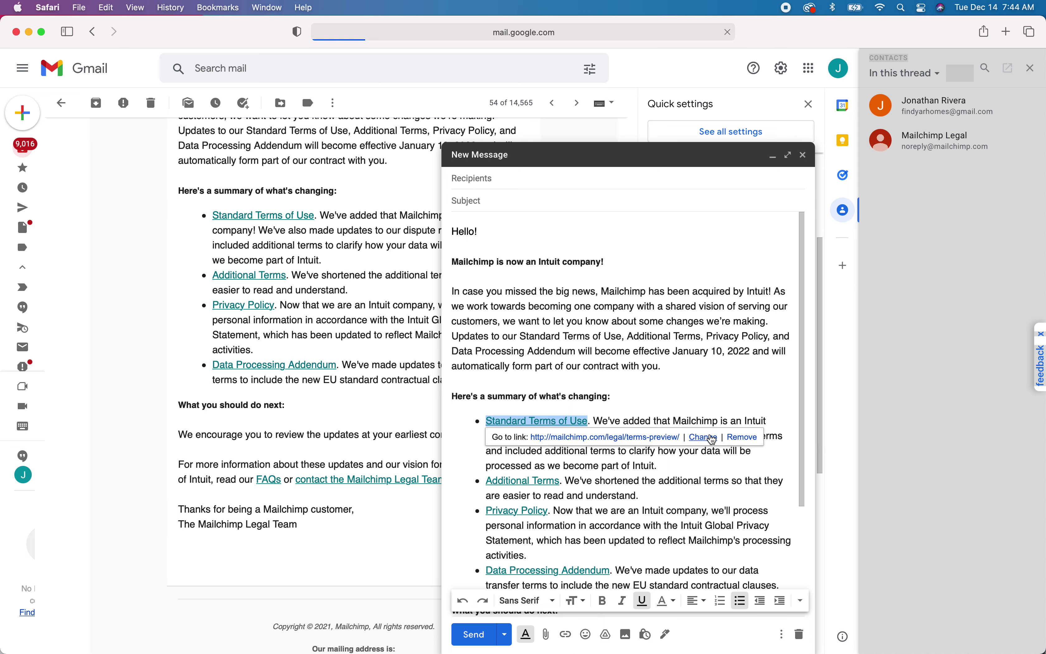
click(694, 398)
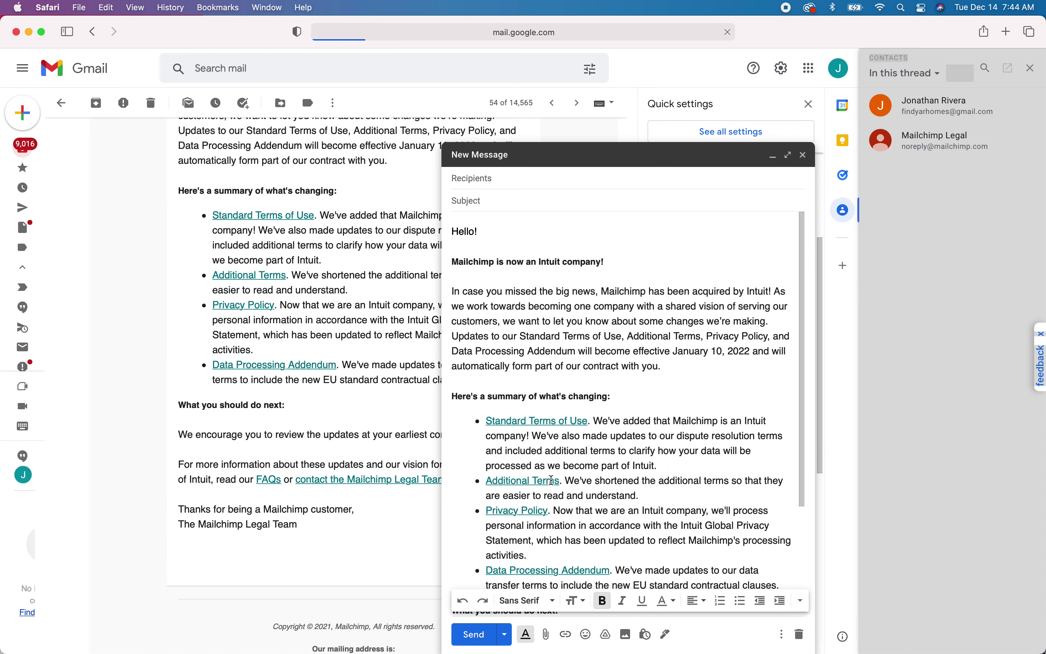
drag(598, 396, 527, 395)
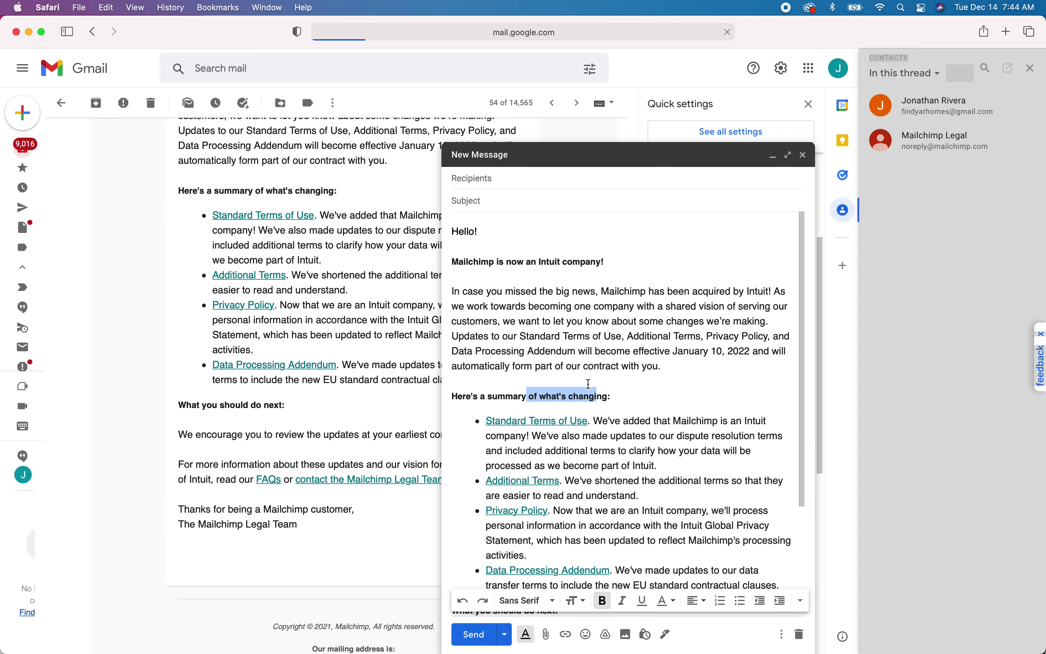
scroll(588, 384, down, 5)
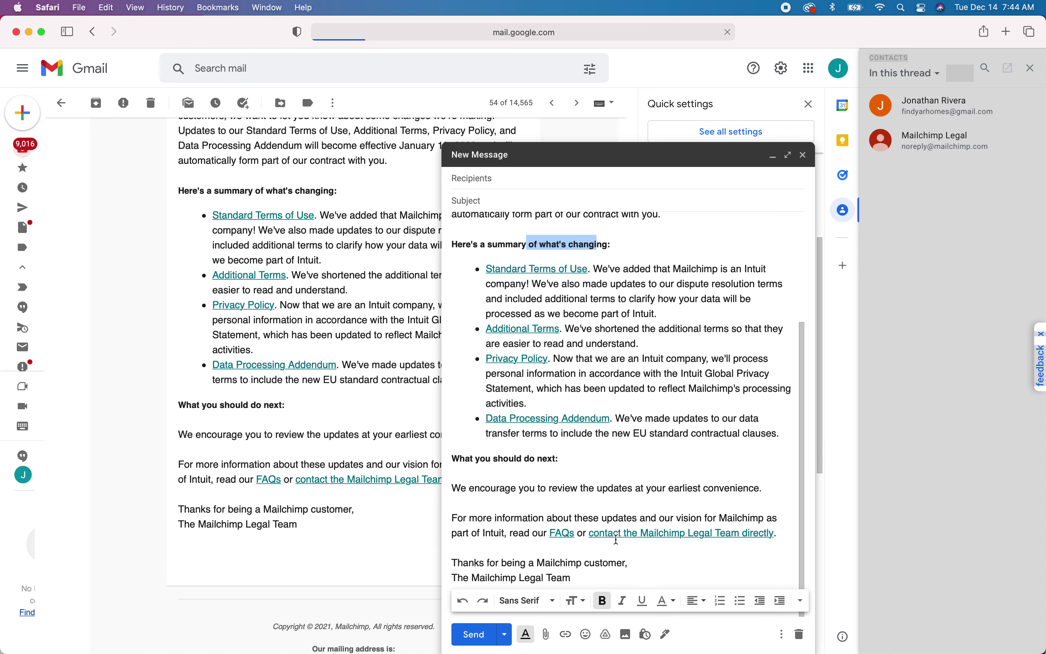
scroll(617, 431, up, 3)
scroll(616, 431, down, 3)
click(246, 178)
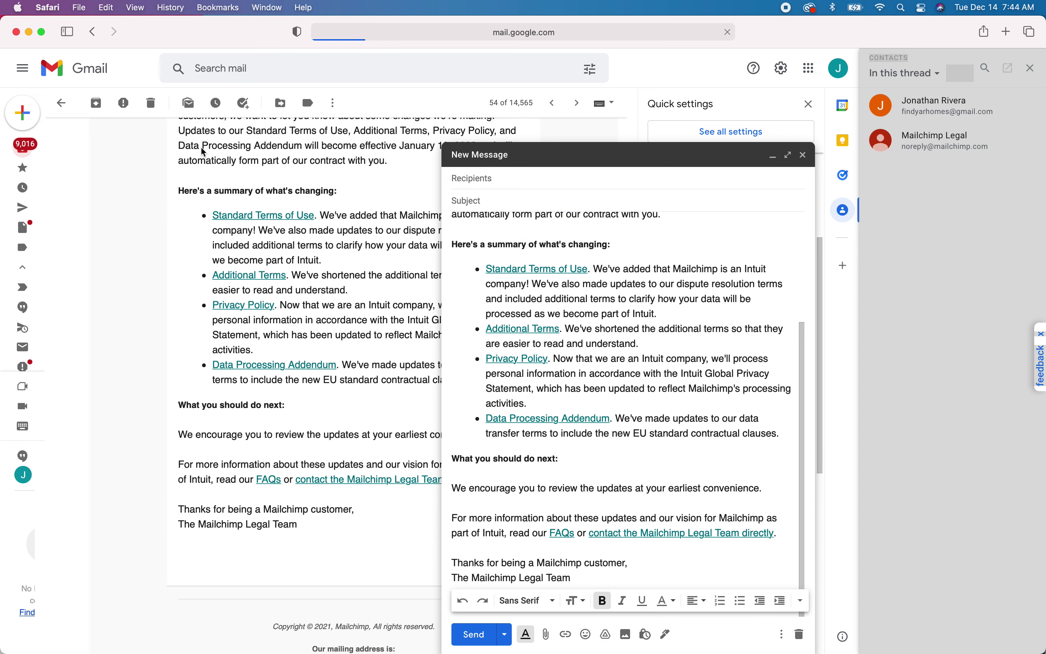
Go to the sent mail and open the "test Vulcan training email" message containing the signature
mouse_move(34, 207)
click(34, 208)
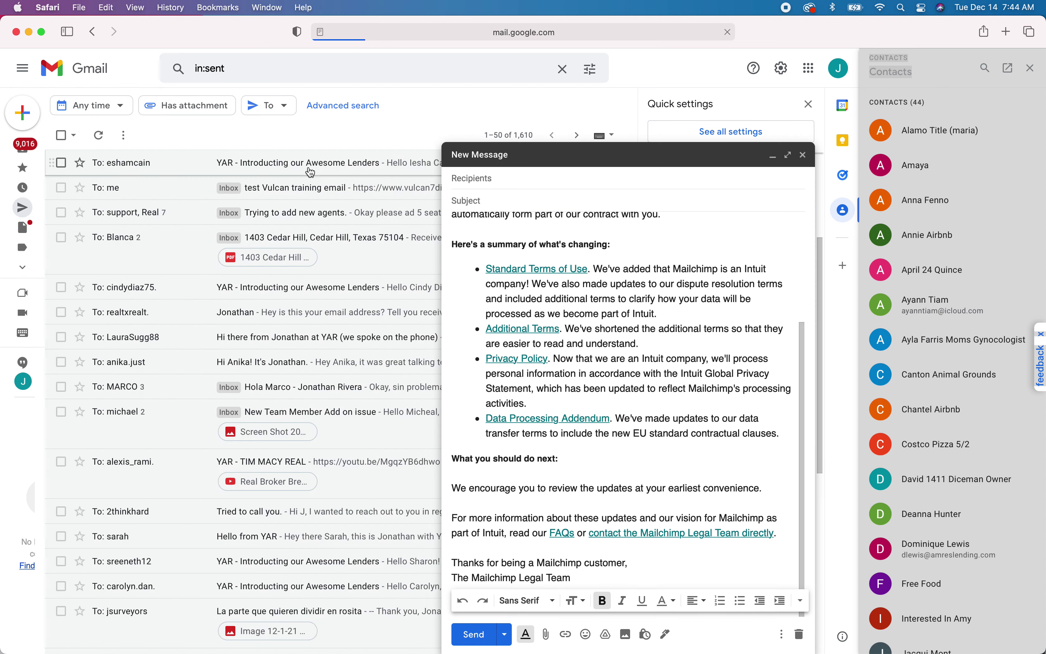
click(310, 173)
scroll(112, 142, down, 10)
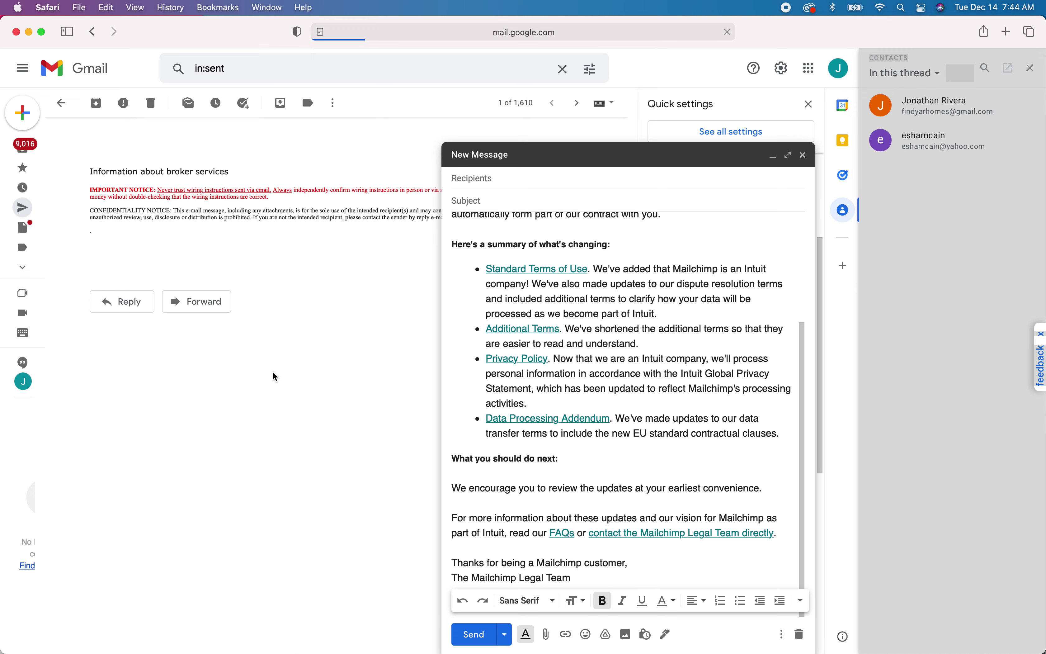
click(573, 105)
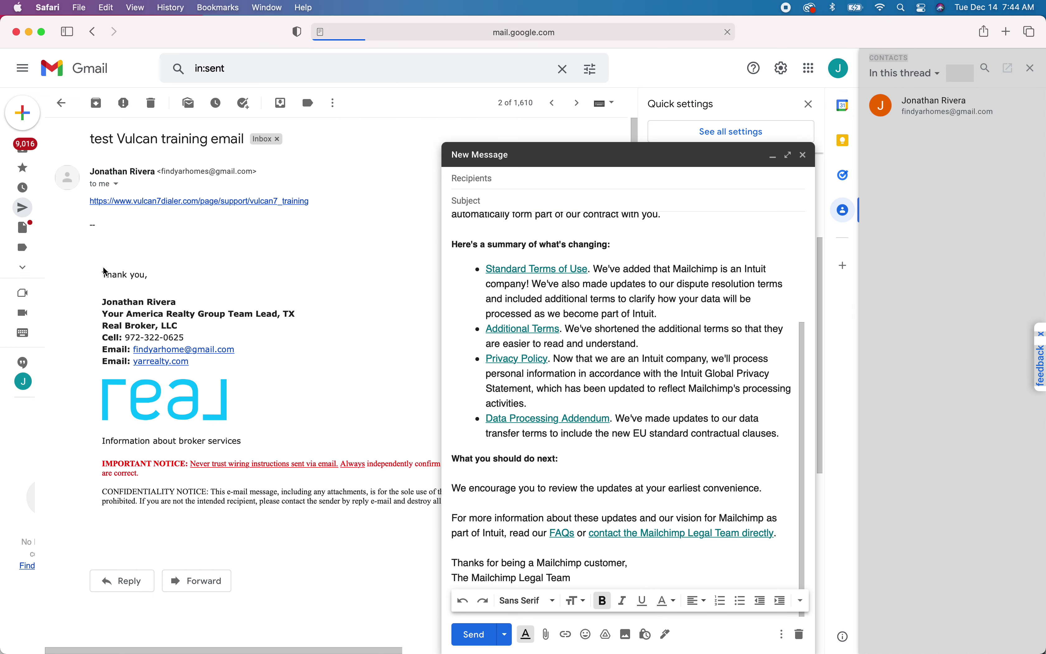
Copy the email's signature block, from "Thank you," through the confidentiality notice, onto a new line at the end of the draft
mouse_move(102, 270)
mouse_down()
mouse_move(363, 435)
mouse_move(368, 503)
mouse_move(527, 396)
mouse_move(423, 452)
mouse_up()
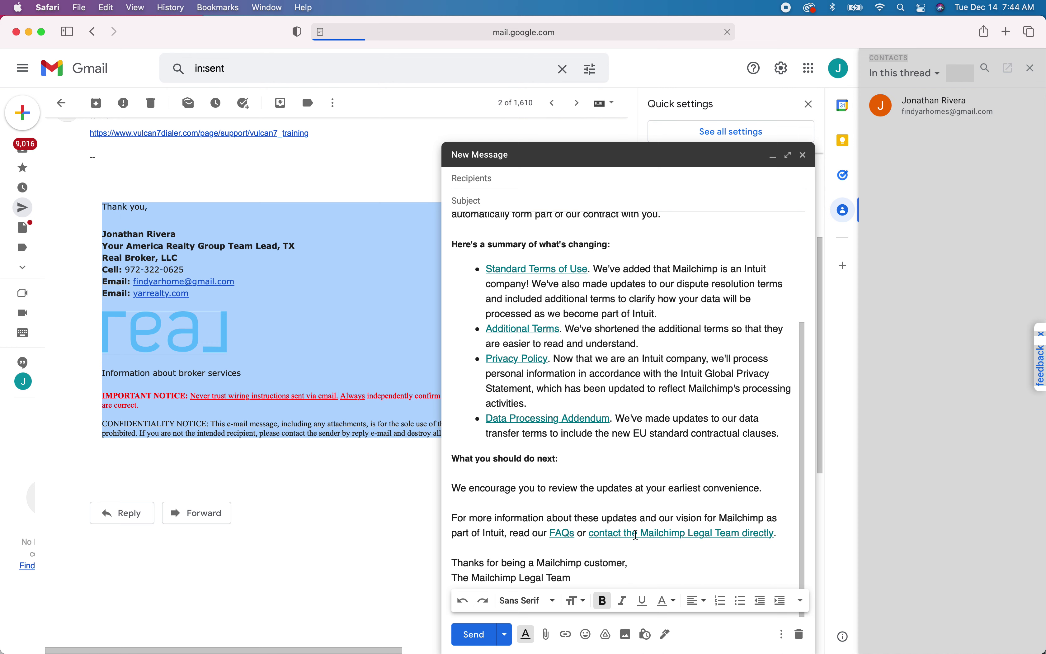
click(637, 535)
click(619, 465)
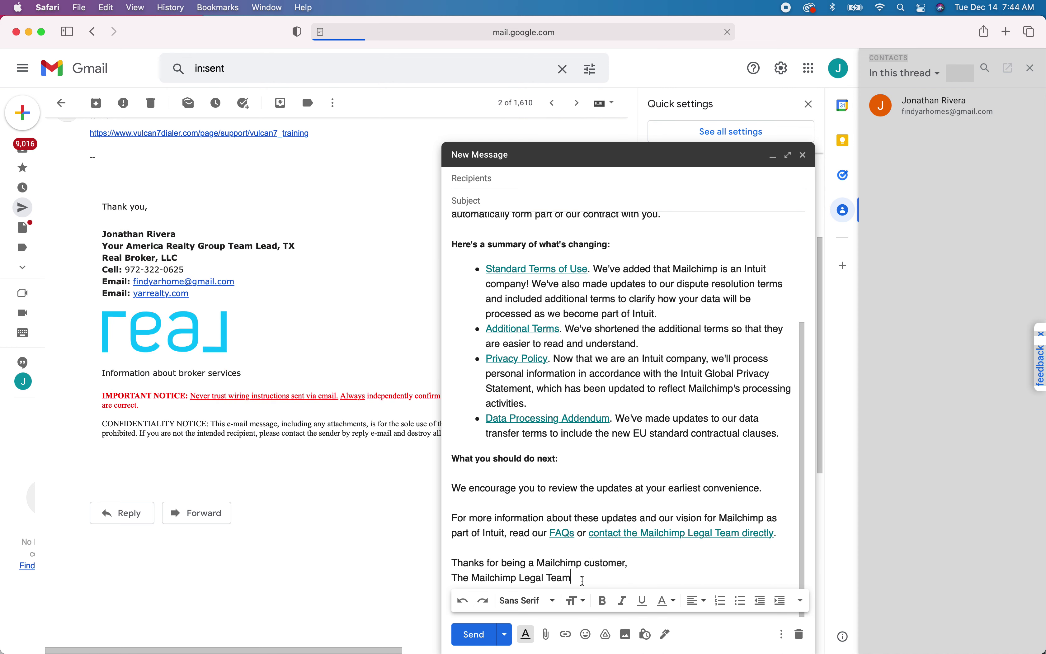
key(Return)
key(super+v)
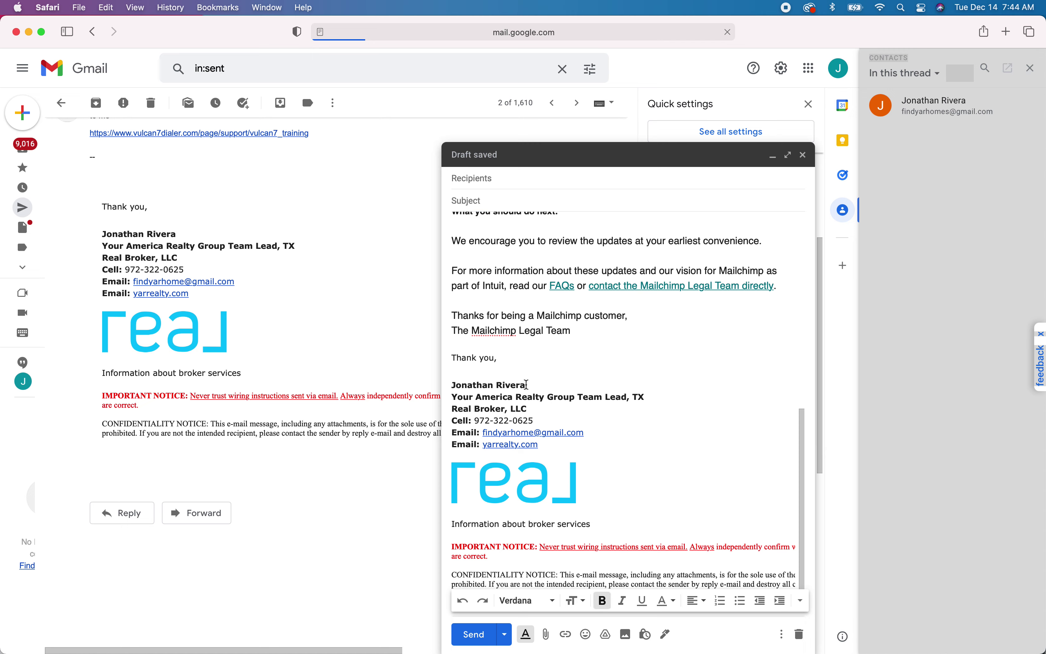
drag(526, 385, 453, 387)
text(kdf;lal)
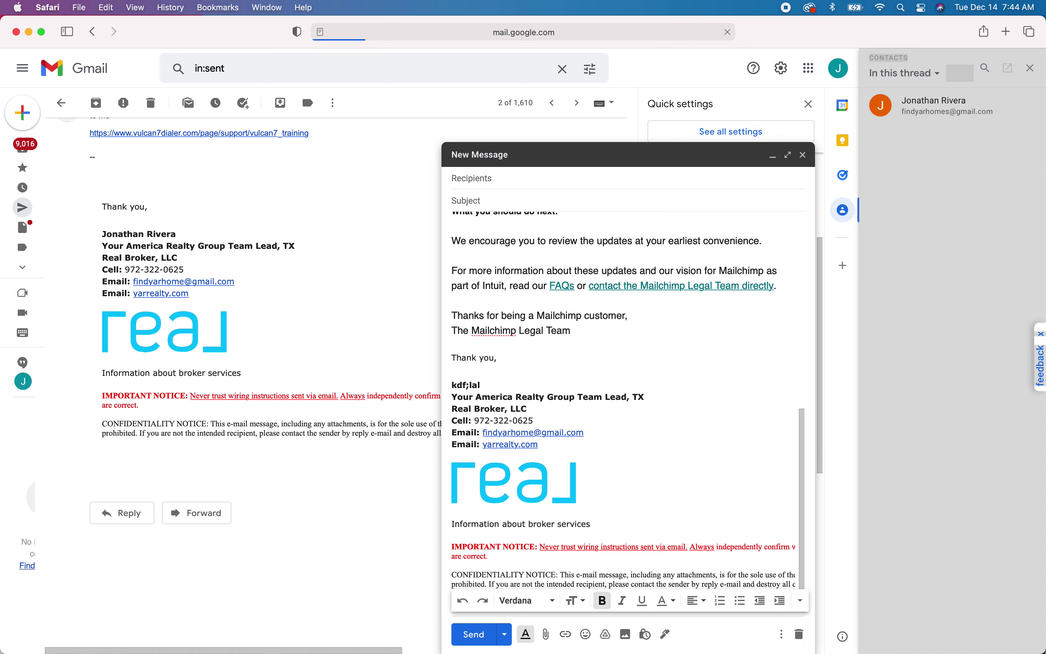
key(super+z)
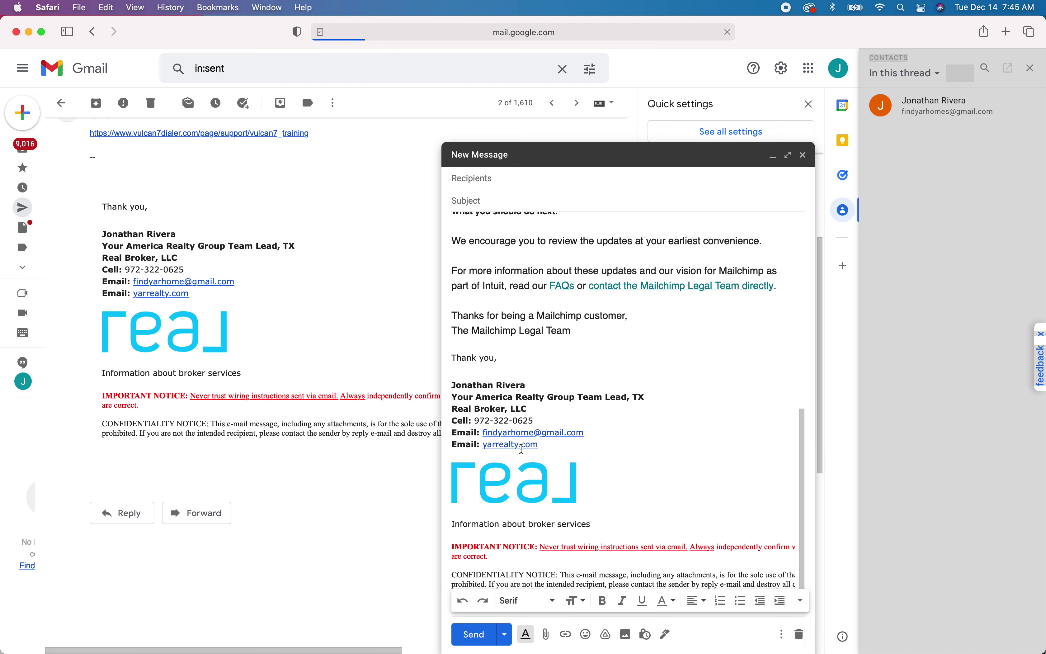
Add several blank lines above the "Hello!" greeting at the start of the draft
scroll(590, 482, up, 15)
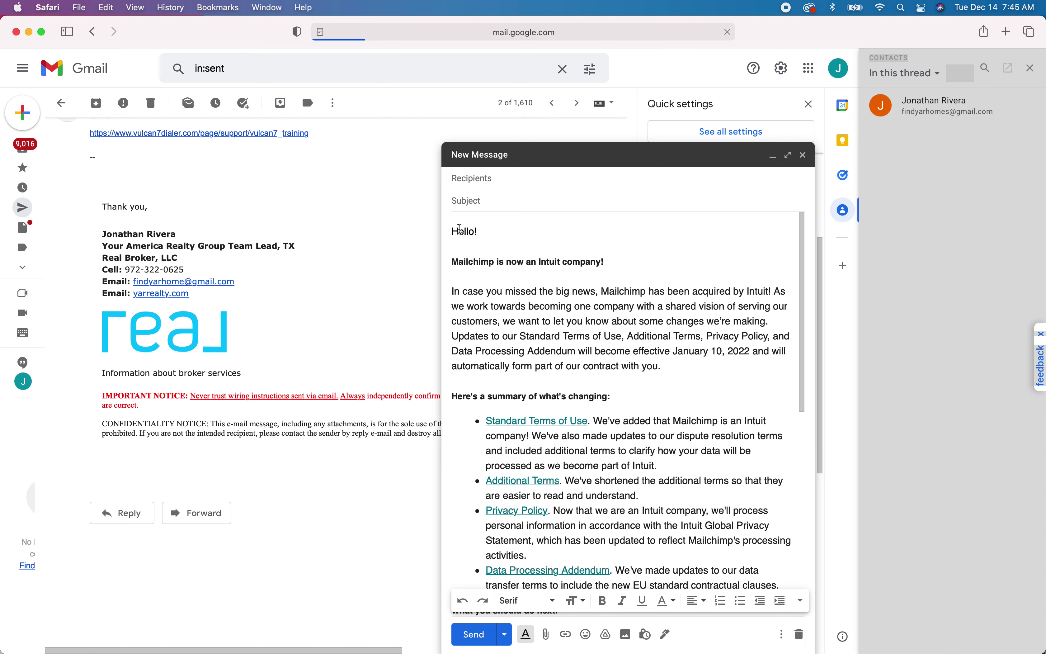
click(455, 234)
key(Return)
key(Return)
key(Return)
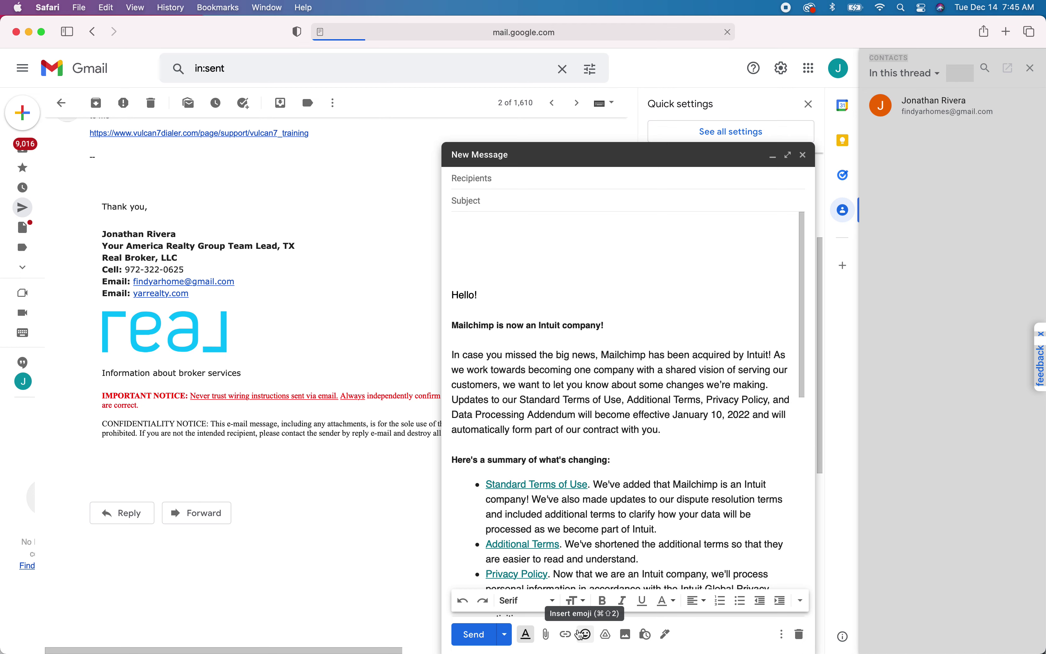
Start inserting an inline photo into the draft and open the file chooser for files from the device
click(628, 638)
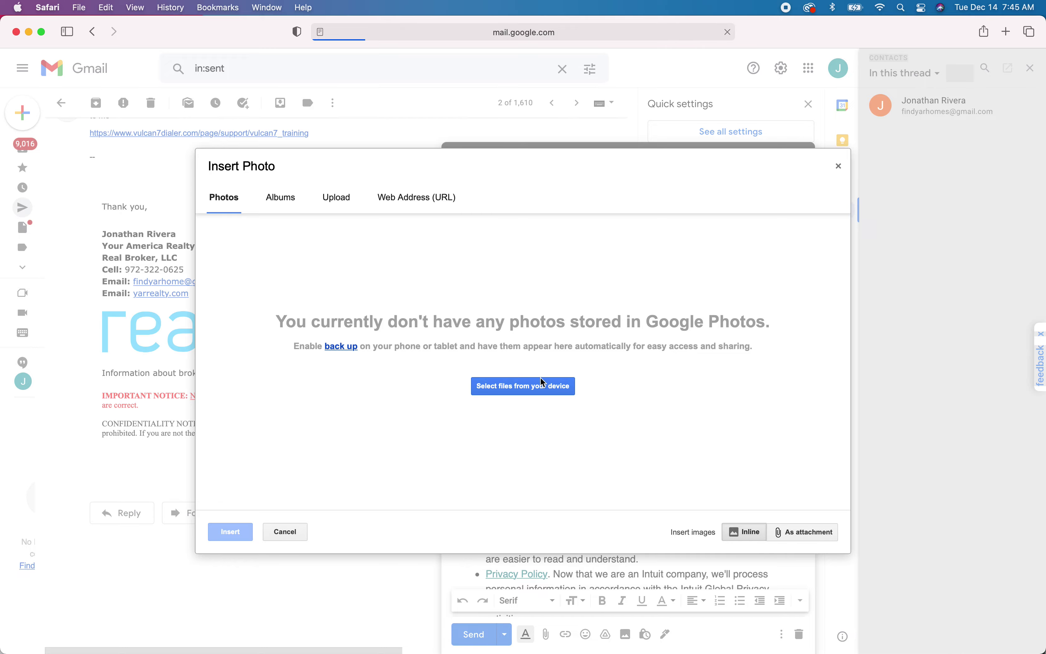
click(536, 386)
click(536, 385)
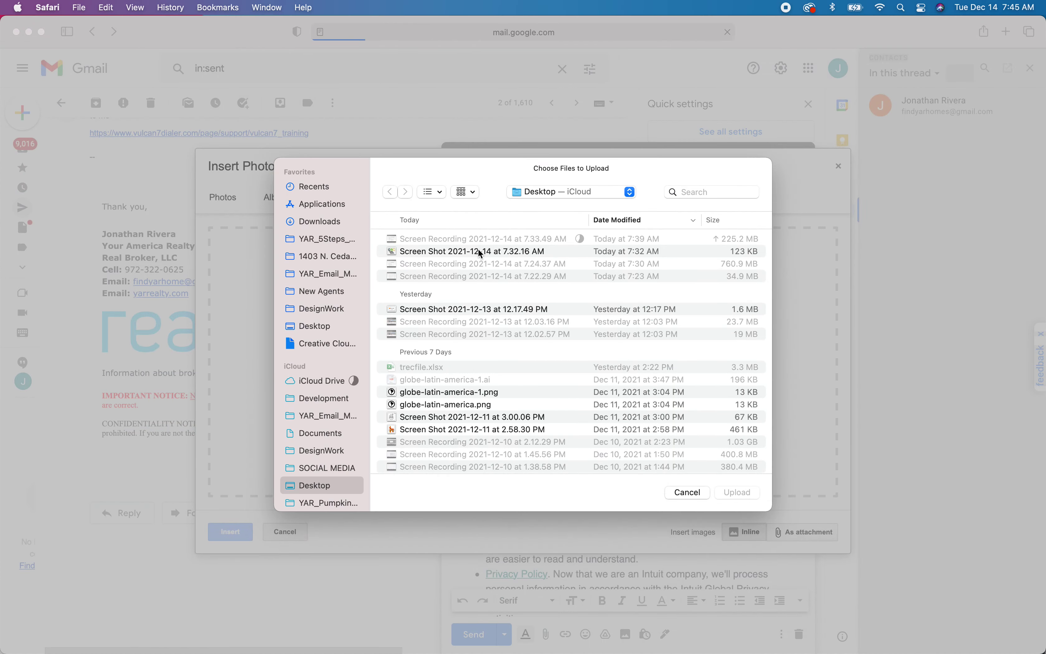
Preview the image file "Screen Shot 2021-12-14 at 7.32.16 AM" in the file chooser
click(481, 253)
key(space)
key(space)
key(space)
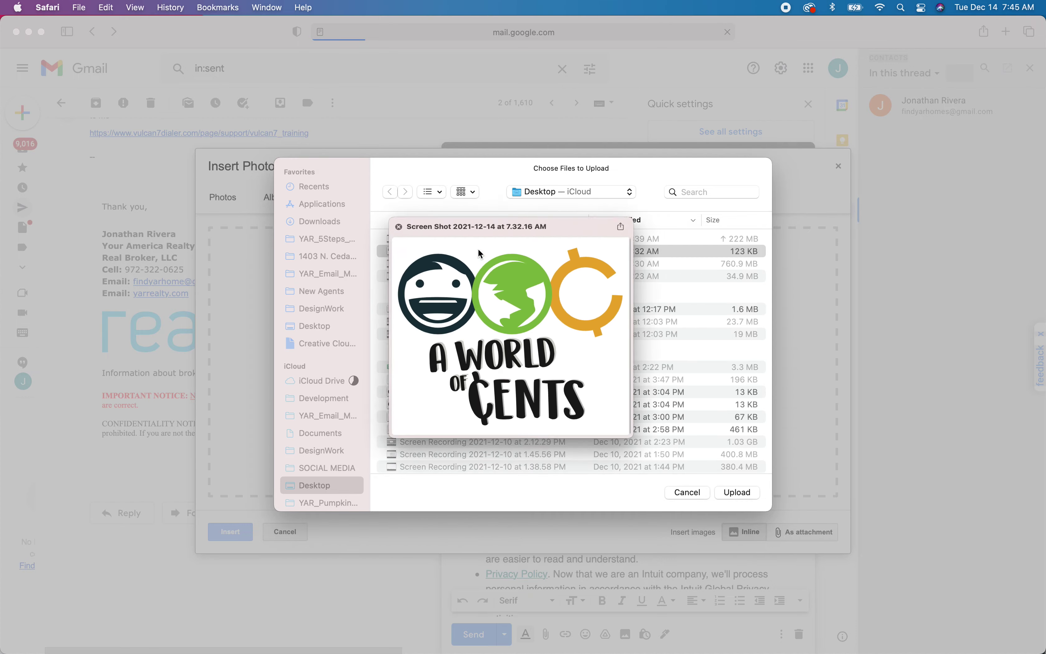
key(space)
Switch to Finder from the desktop and search this Mac for "AWOC"
key(F11)
click(345, 403)
key(super+f)
text(AWOC)
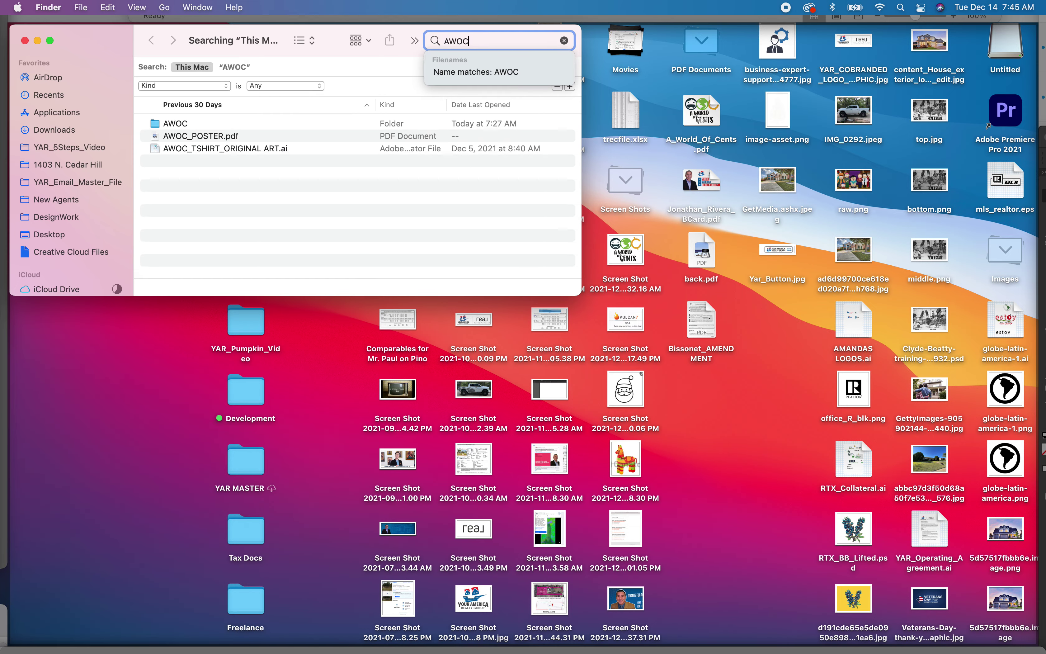
Open AWOC_POSTER.pdf and capture a screenshot of the "A World of Cents" logo, opening the capture for viewing
double_click(250, 137)
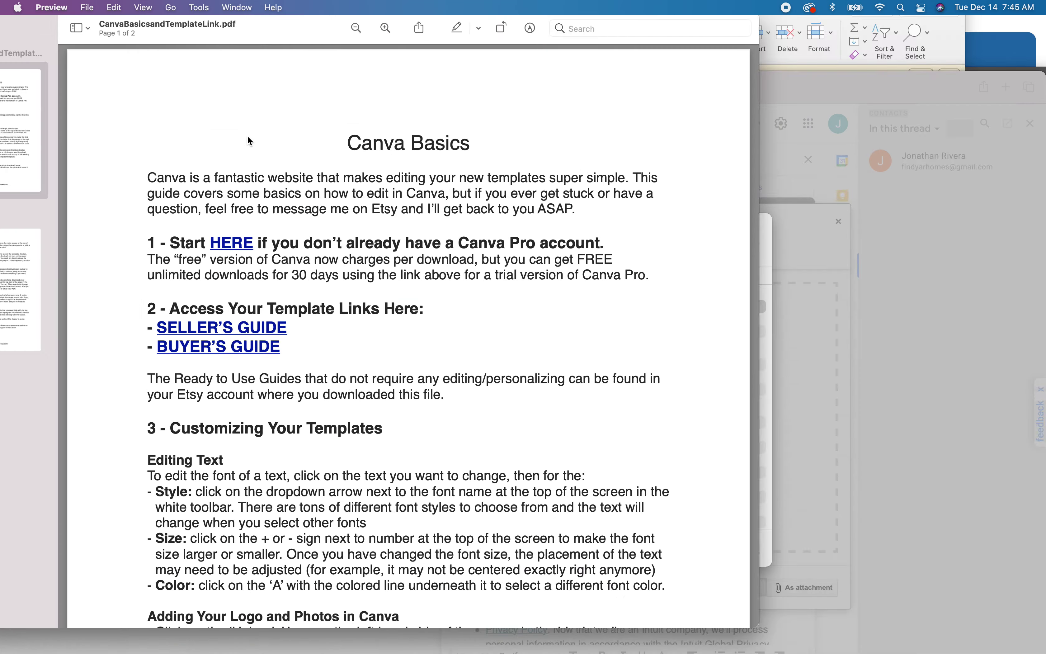
key(super+shift+4)
drag(113, 144, 344, 326)
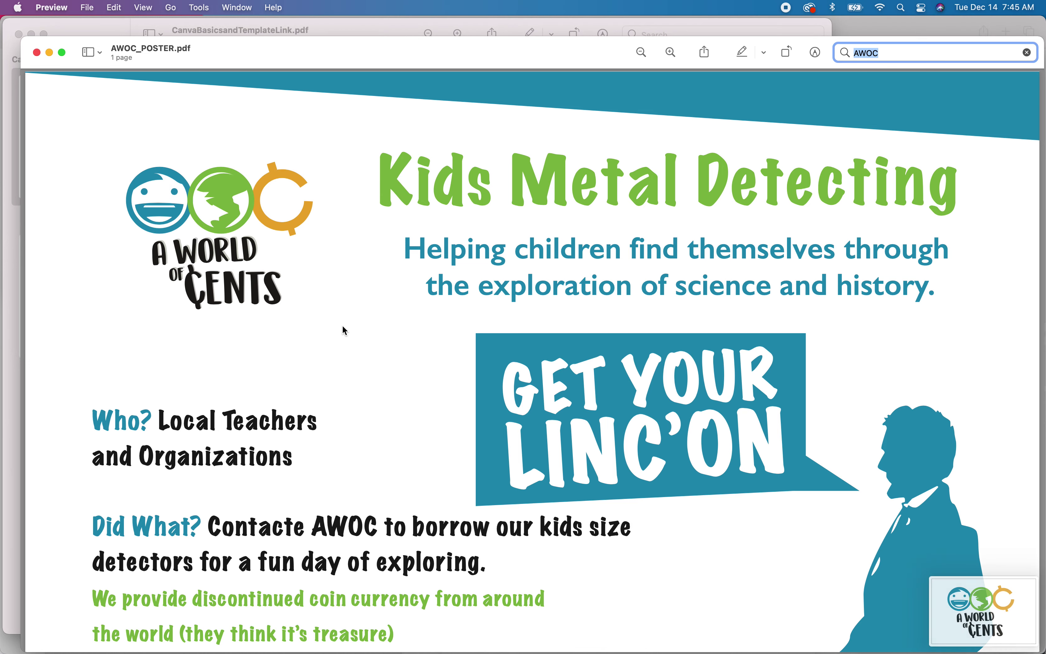
click(998, 597)
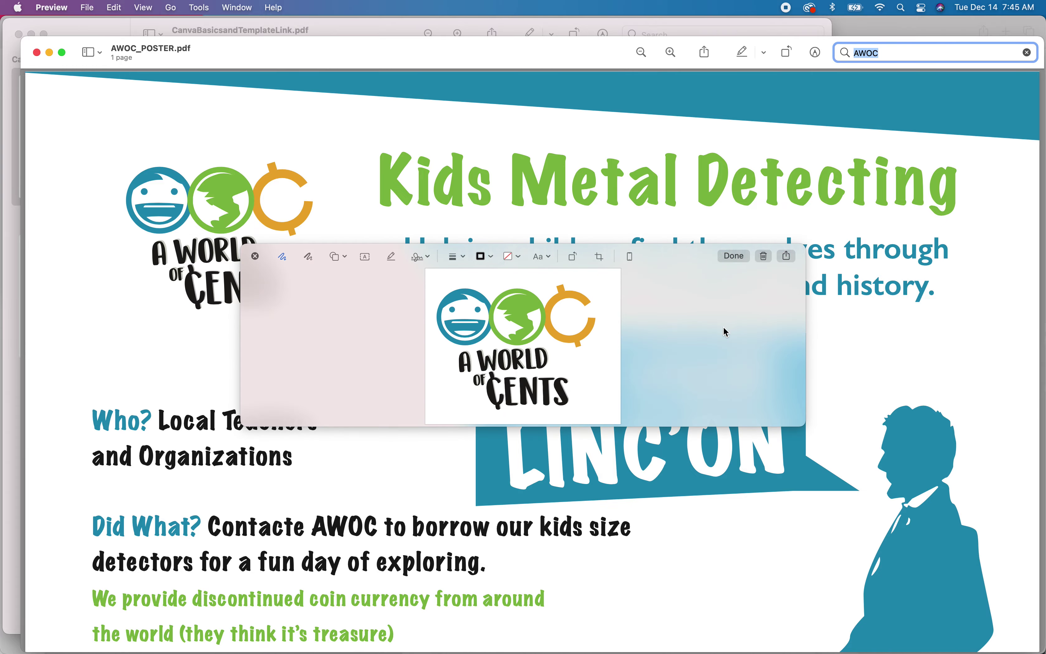
Switch back to Safari, close the screenshot preview, and reopen the photo upload file chooser to refresh its file list
key(F11)
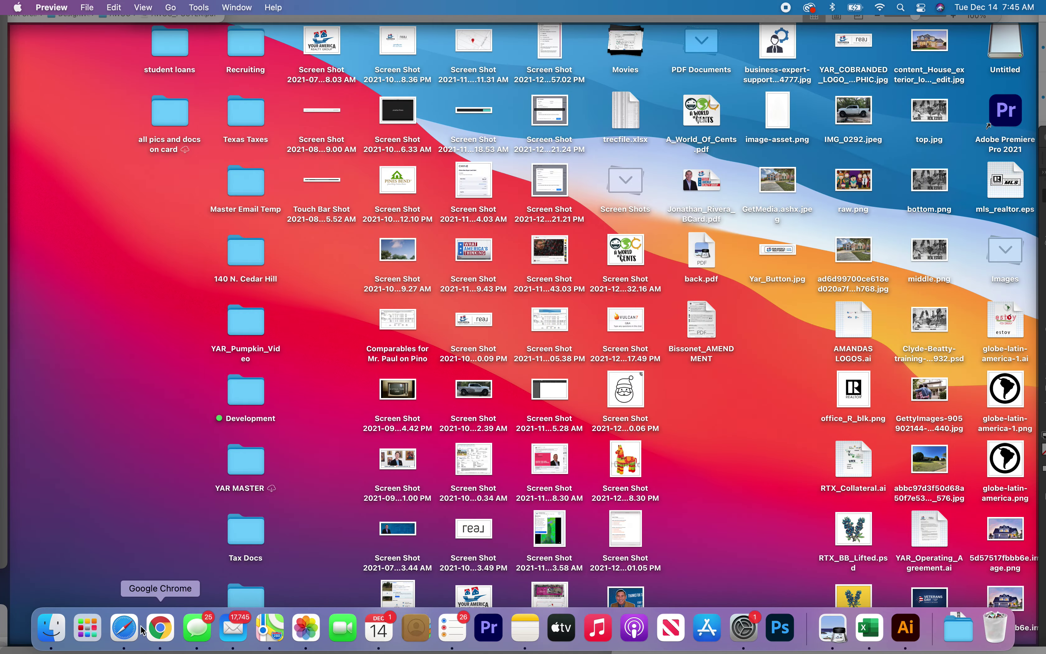
click(128, 628)
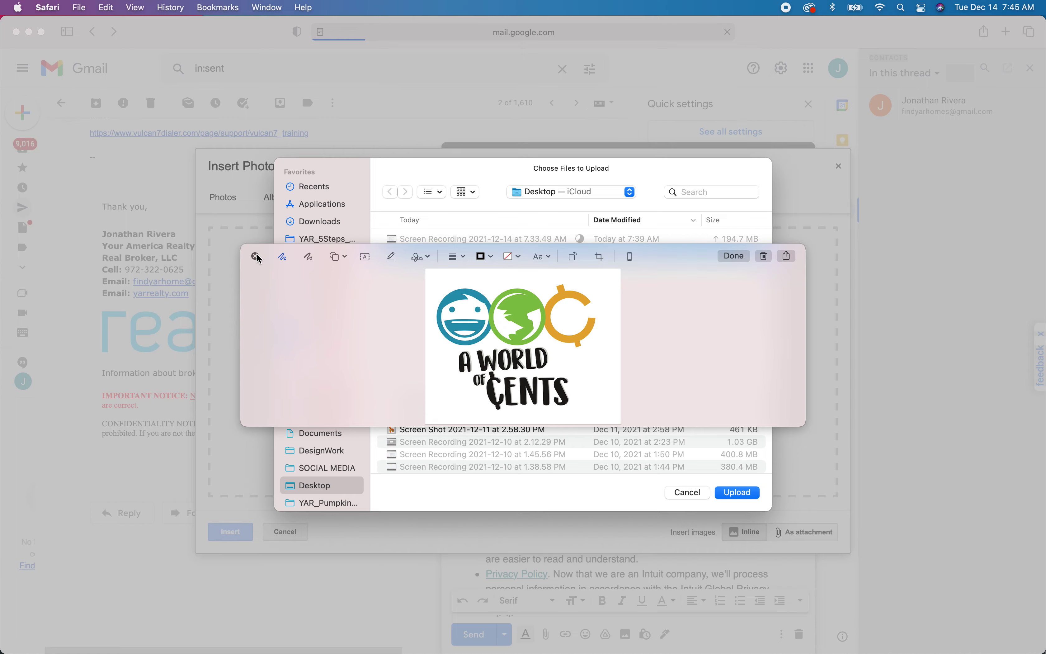
click(258, 258)
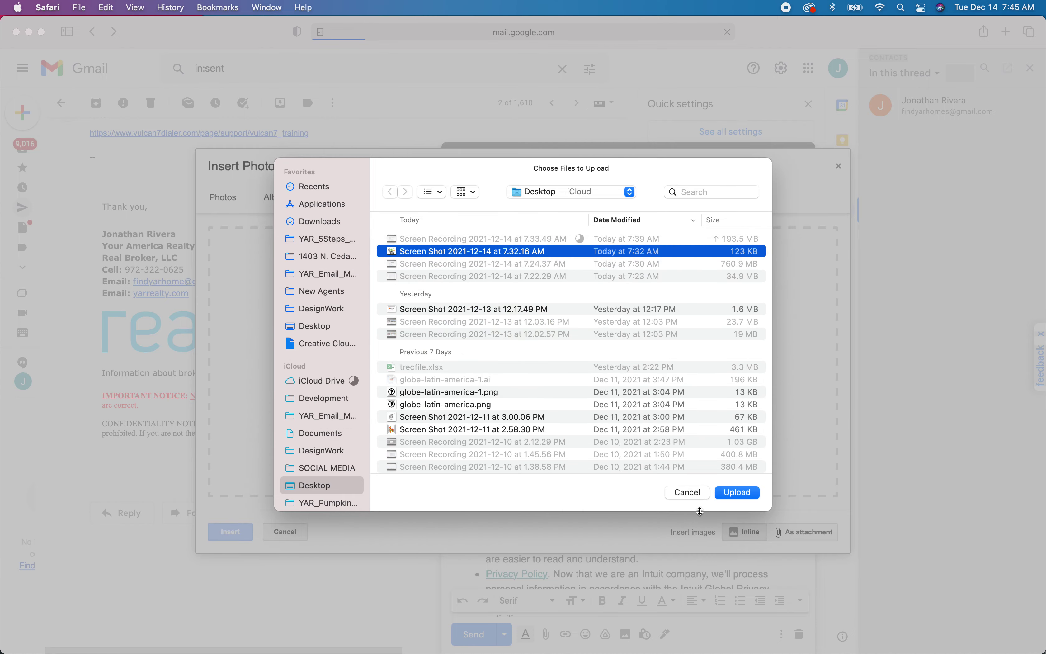
click(688, 493)
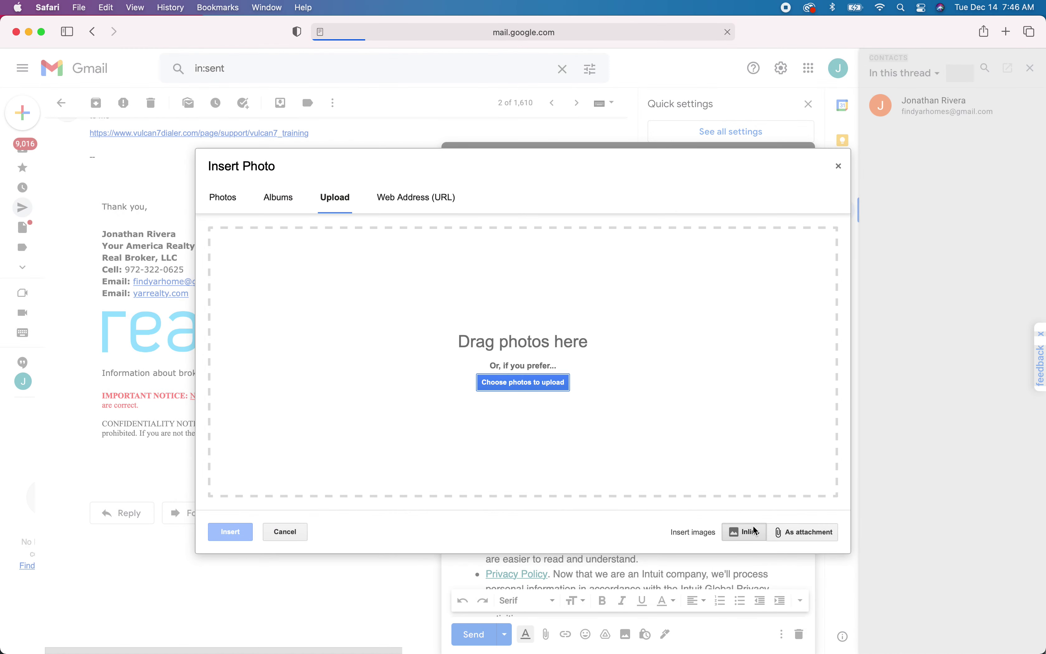
click(546, 392)
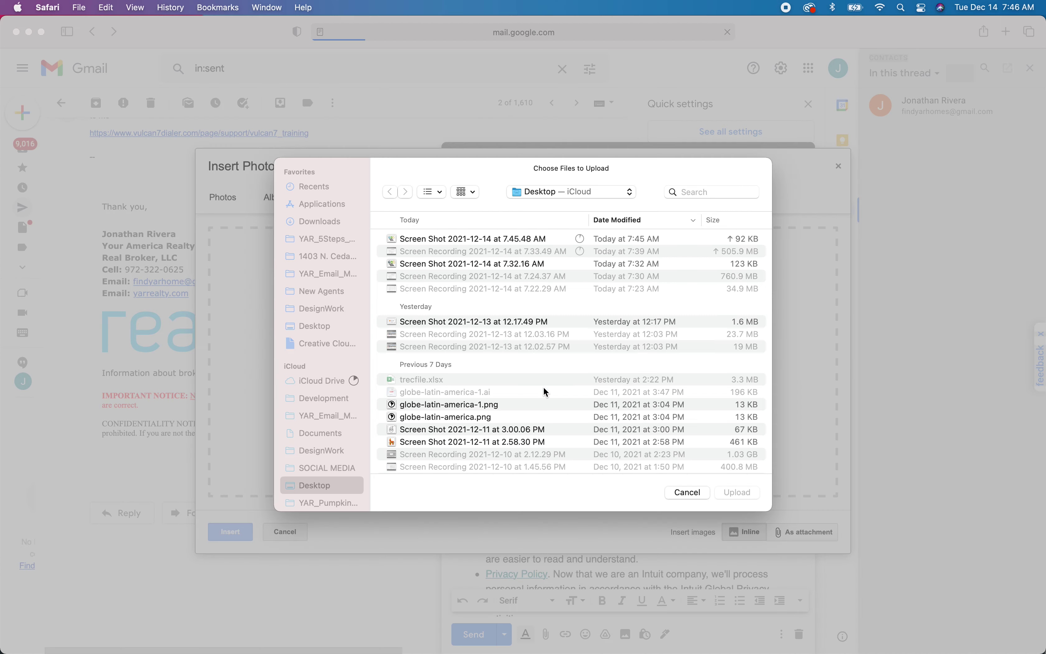
Preview "Screen Shot 2021-12-14 at 7.45.48 AM" and upload it as an inline image in the draft
click(416, 241)
key(space)
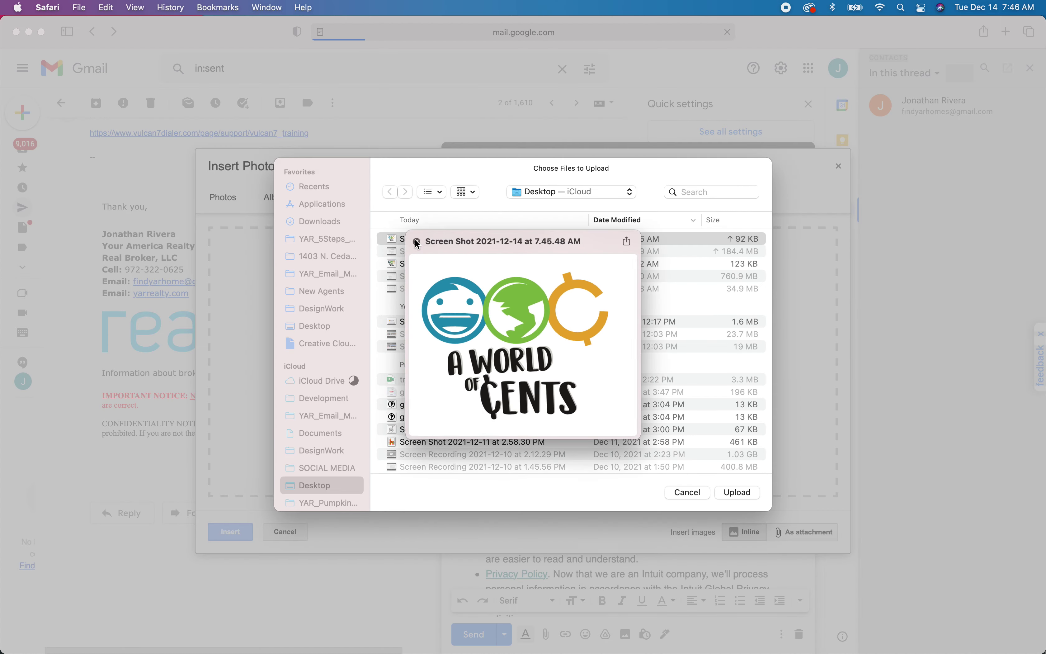
key(space)
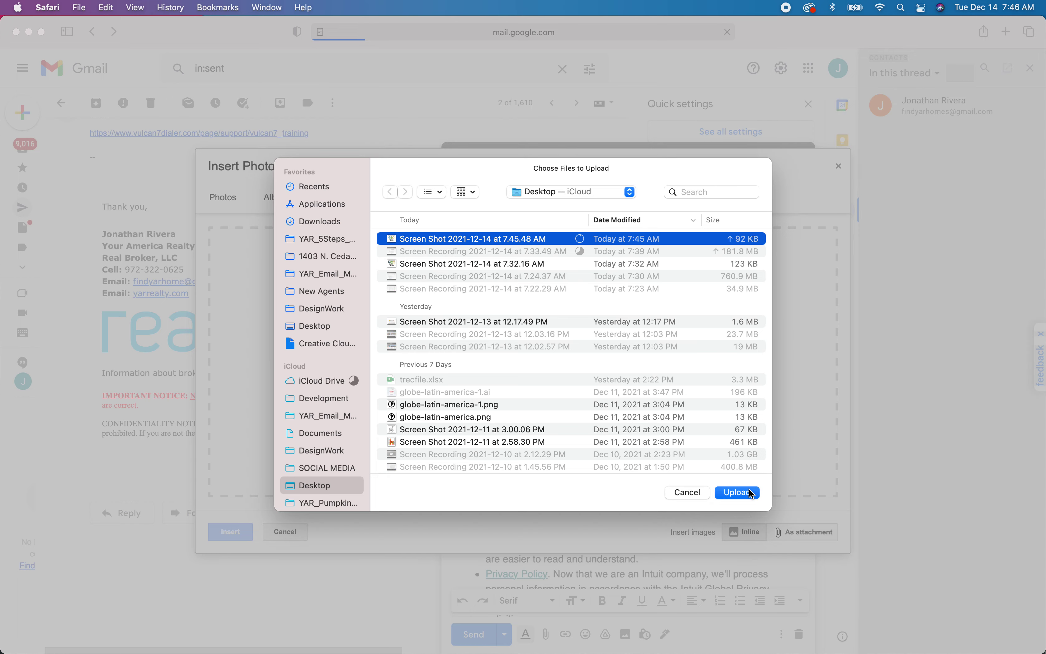
click(749, 489)
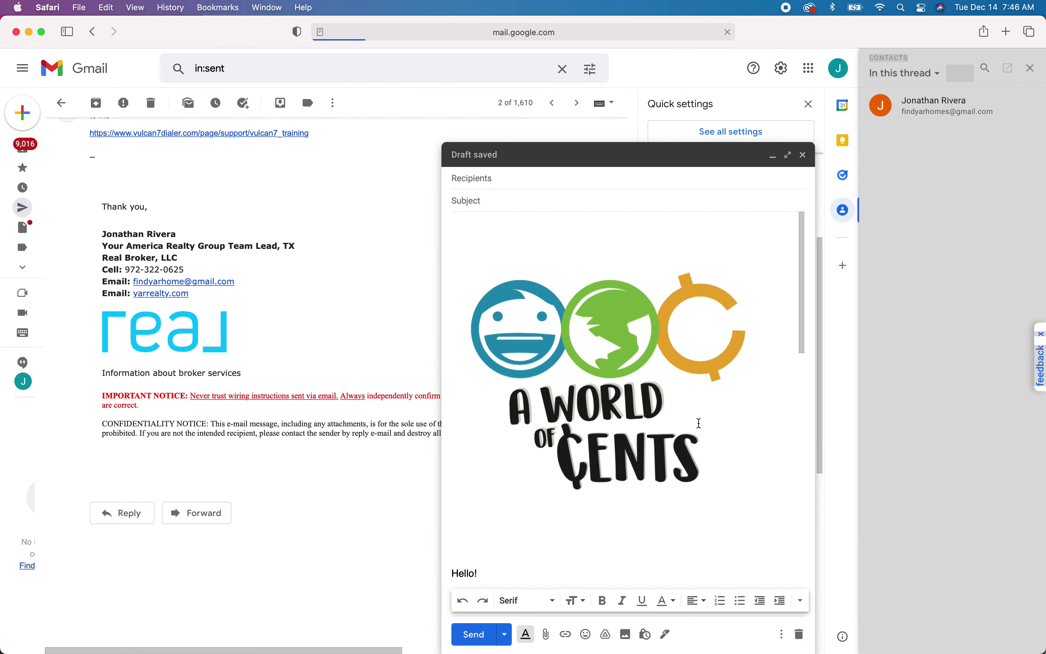
Set the inserted logo to the Small size and shrink it further to roughly half that width
click(677, 379)
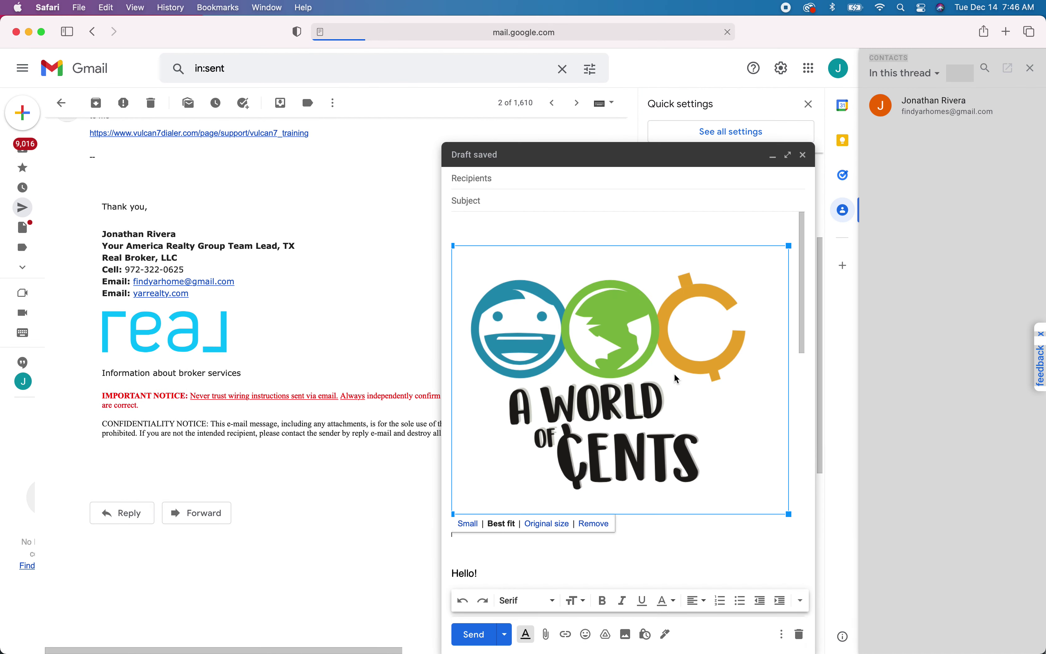
click(468, 524)
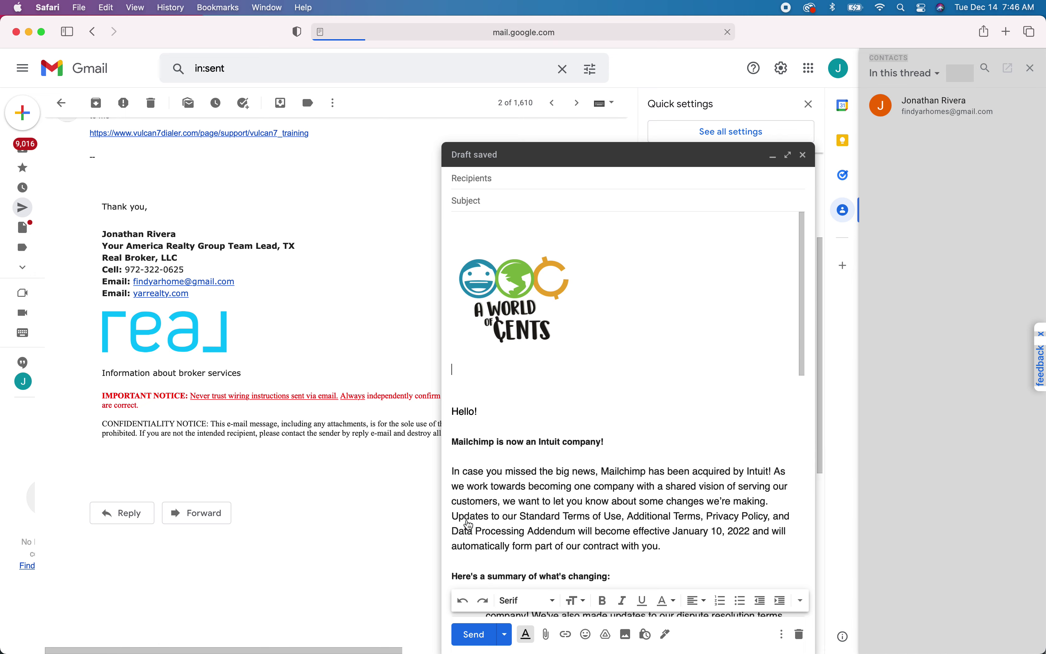
click(549, 332)
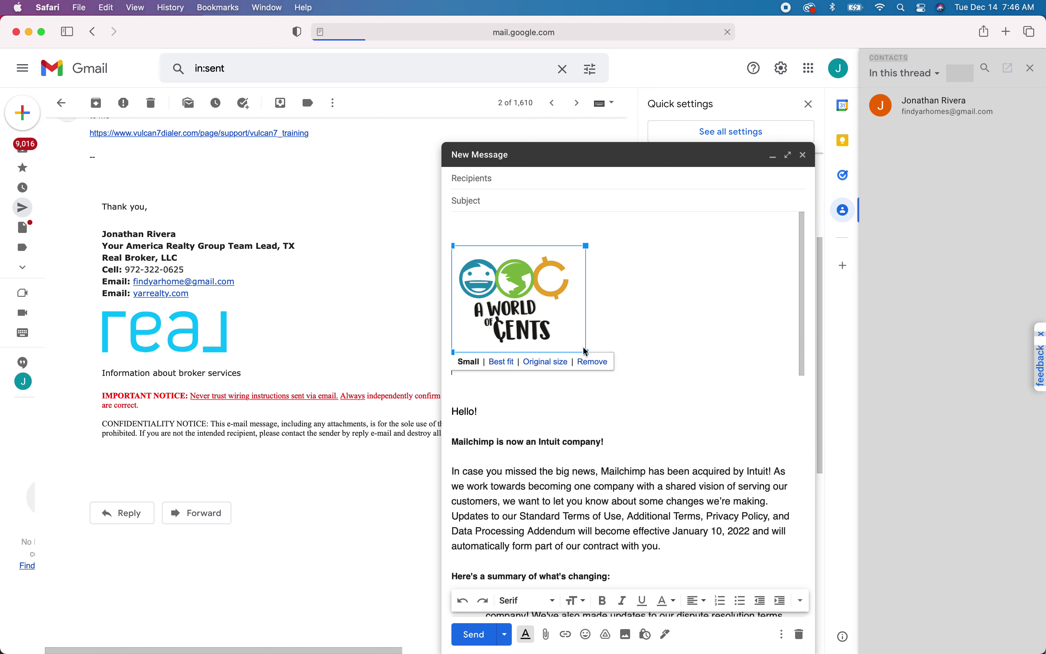
drag(586, 351, 529, 302)
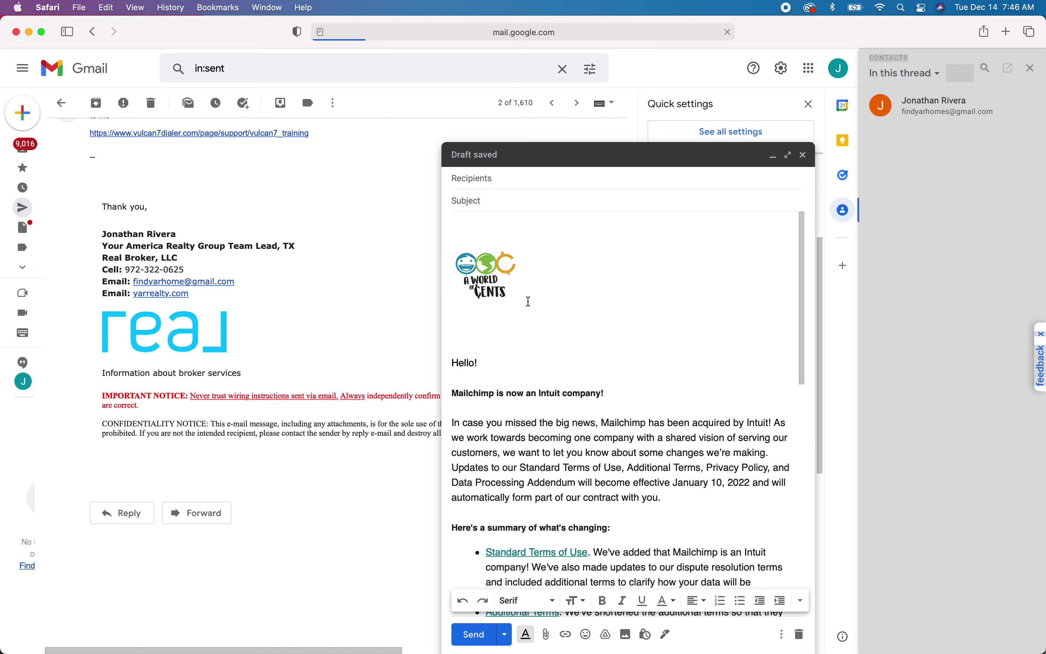
Enlarge the logo slightly, keeping it below the Small size, and indent it towards the middle of its line
click(485, 281)
drag(526, 304, 569, 338)
key(Left)
key(Left)
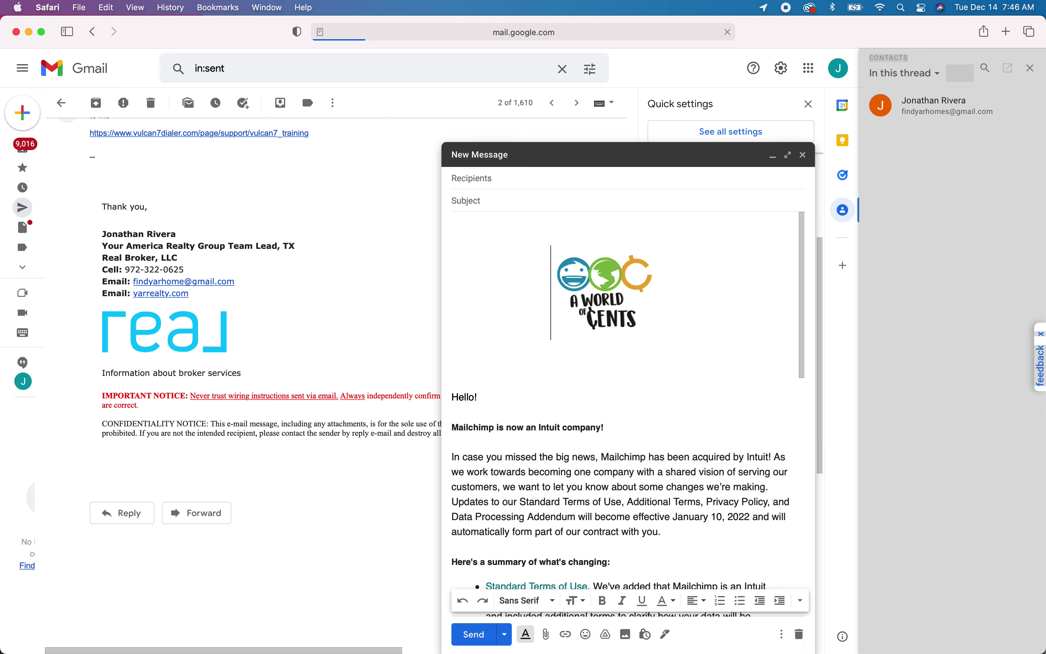
Remove the extra blank lines between the logo and the "Hello!" greeting
drag(475, 395, 407, 392)
key(Left)
key(BackSpace)
key(BackSpace)
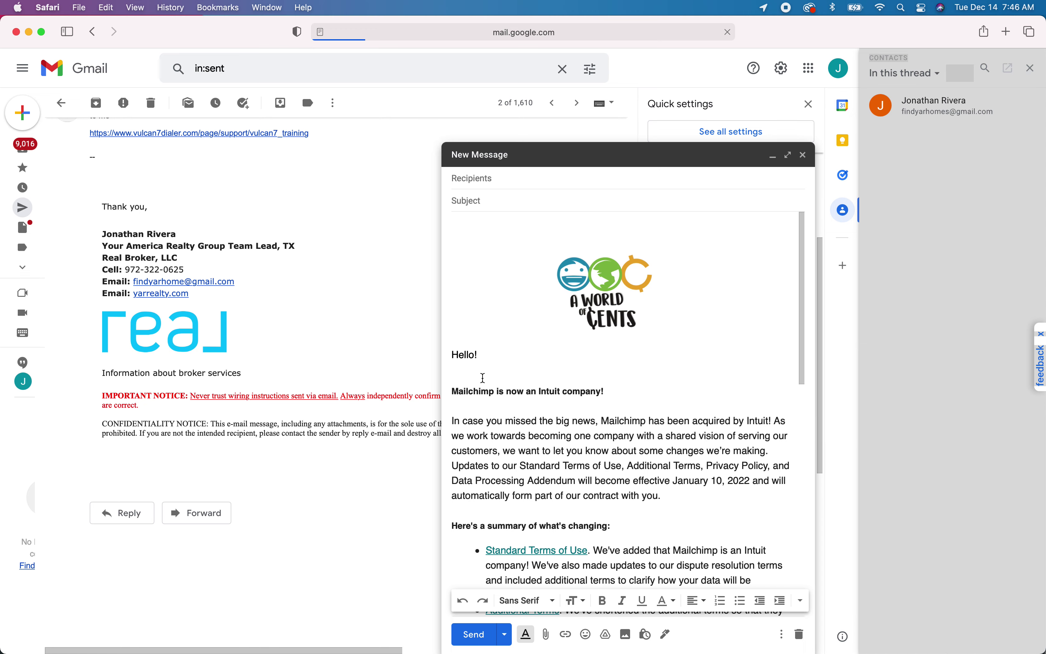
Delete the indentation before the logo and the blank line above it so it starts the message at the margin
click(568, 290)
key(Escape)
key(BackSpace)
key(BackSpace)
key(BackSpace)
key(BackSpace)
key(BackSpace)
key(BackSpace)
key(BackSpace)
key(BackSpace)
key(BackSpace)
key(BackSpace)
key(BackSpace)
key(BackSpace)
key(BackSpace)
key(BackSpace)
key(BackSpace)
key(BackSpace)
key(BackSpace)
key(BackSpace)
key(BackSpace)
key(BackSpace)
key(BackSpace)
key(BackSpace)
key(BackSpace)
key(BackSpace)
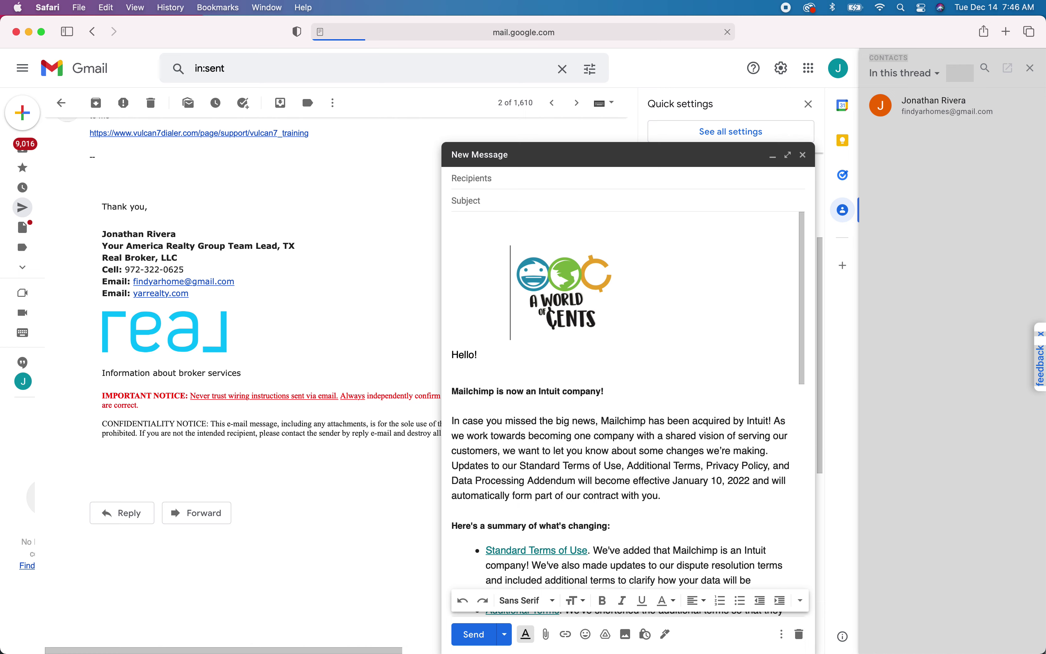
key(BackSpace)
key(BackSpace)
key(BackSpace)
key(BackSpace)
key(BackSpace)
key(BackSpace)
key(BackSpace)
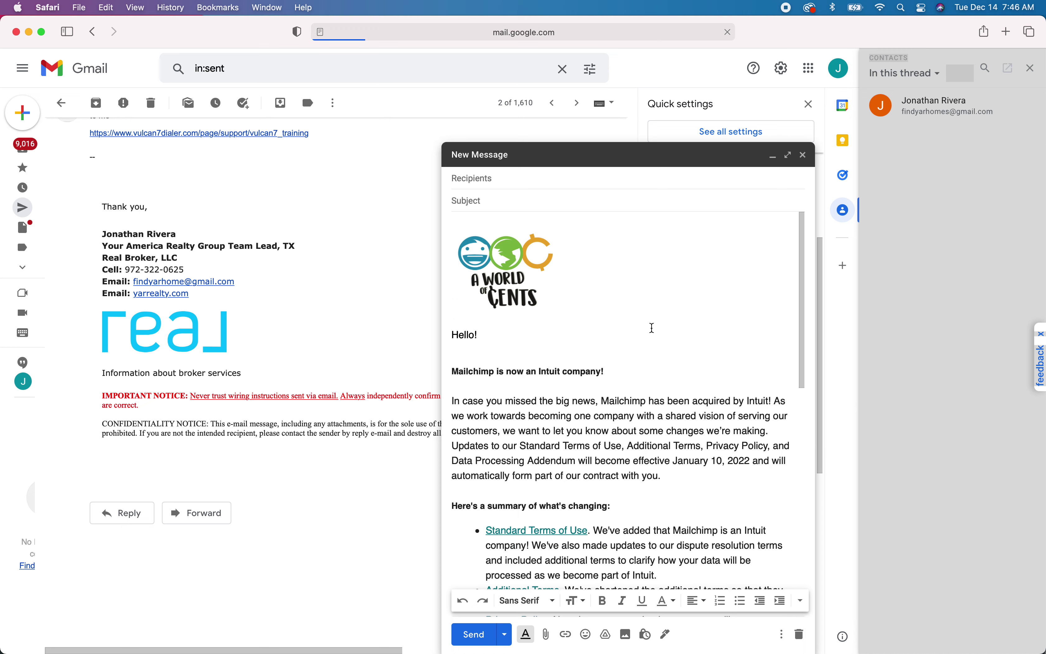
Review the whole draft, from the logo and greeting through the body text to the signature and notices
scroll(579, 373, down, 1)
scroll(579, 373, down, 10)
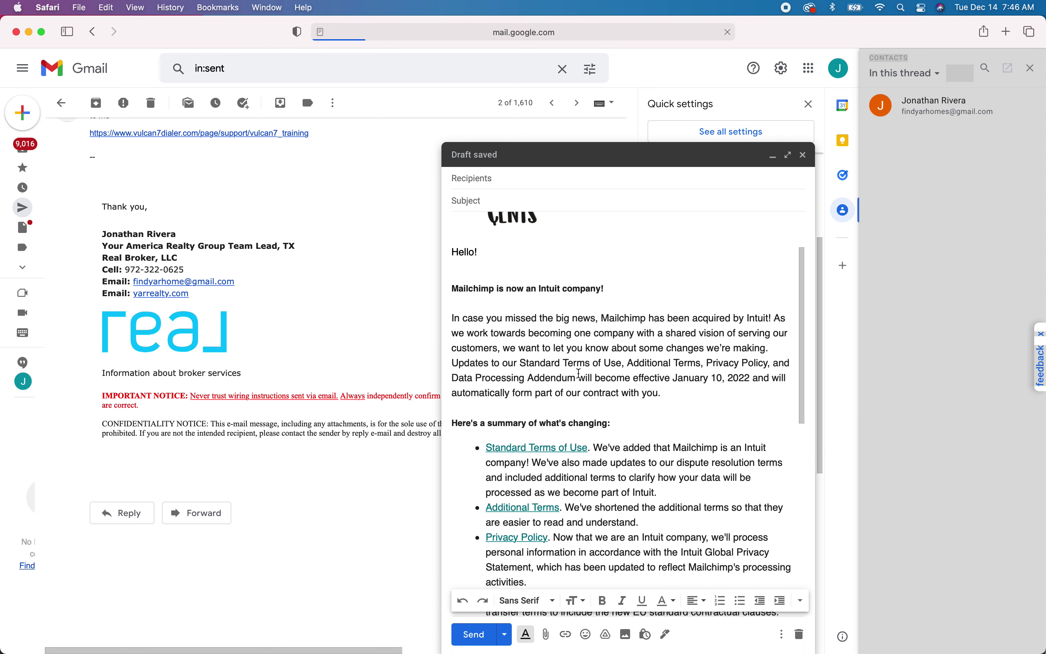
scroll(579, 373, down, 7)
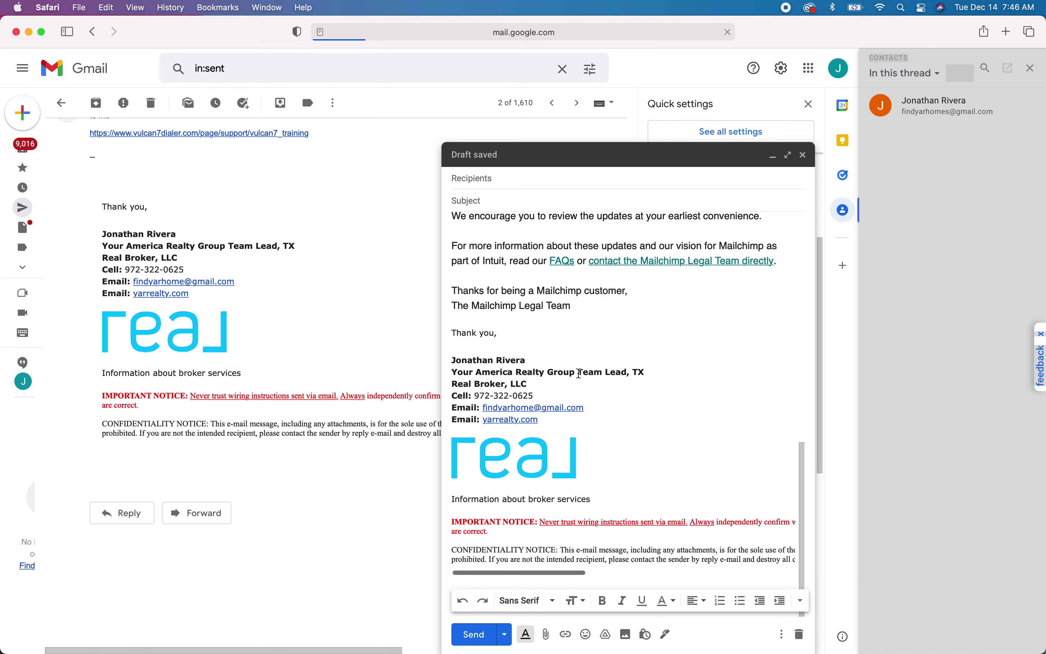
scroll(579, 372, up, 4)
scroll(579, 373, up, 13)
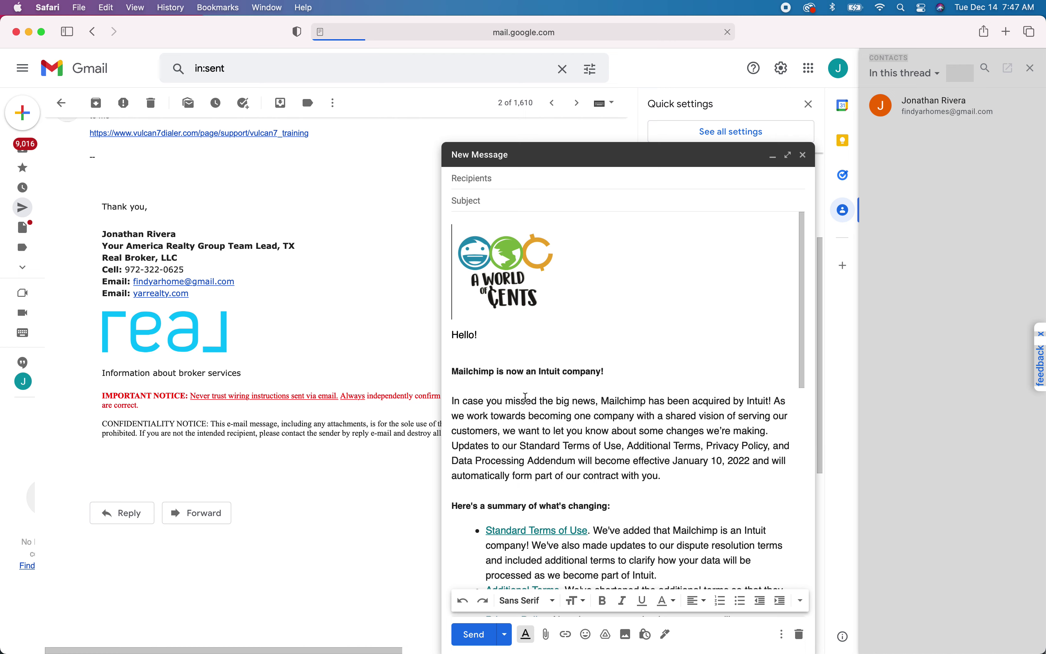
scroll(510, 379, down, 4)
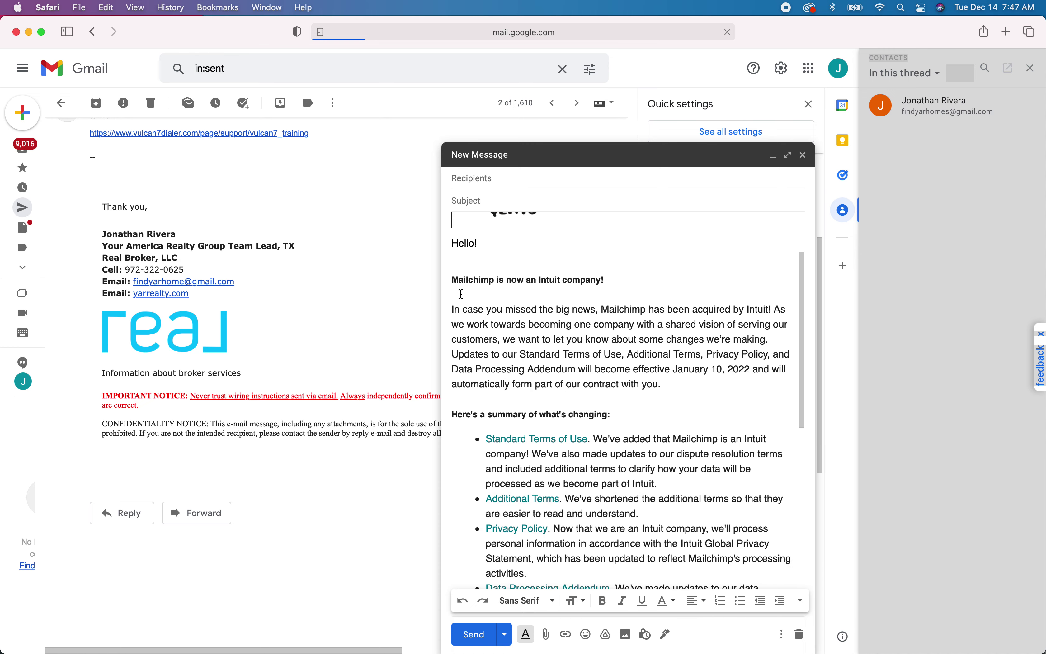
scroll(632, 398, down, 12)
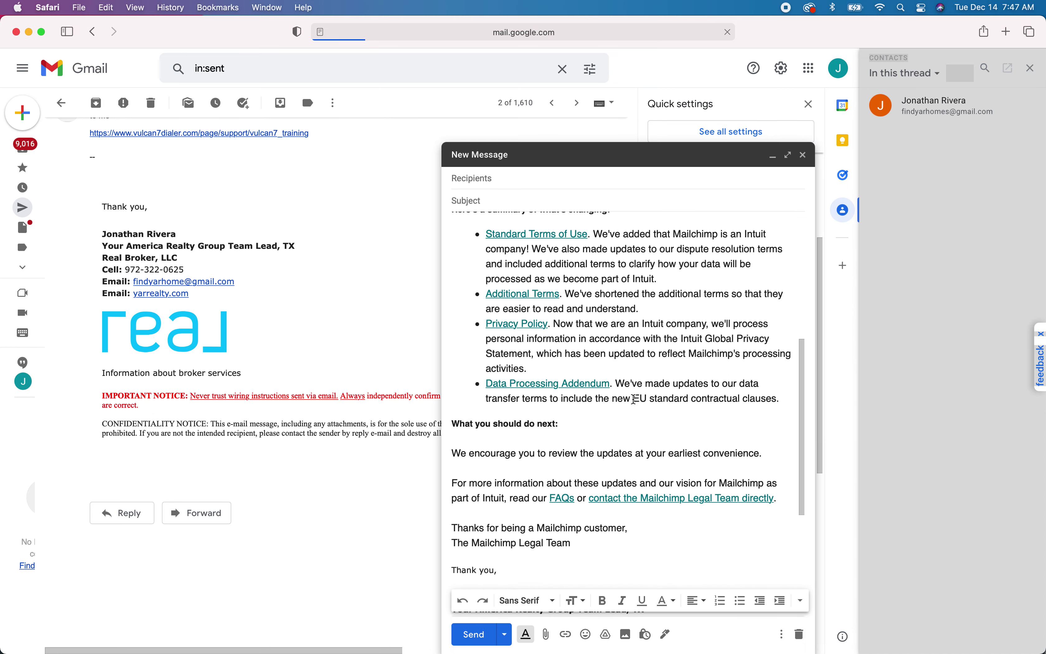
scroll(634, 399, down, 7)
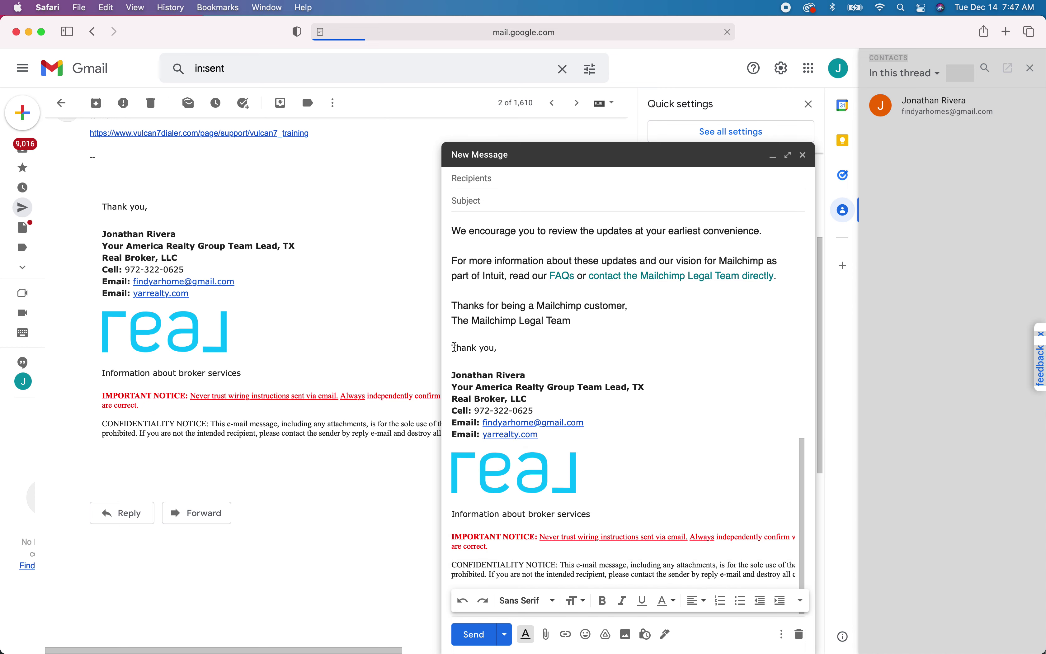
scroll(653, 515, down, 1)
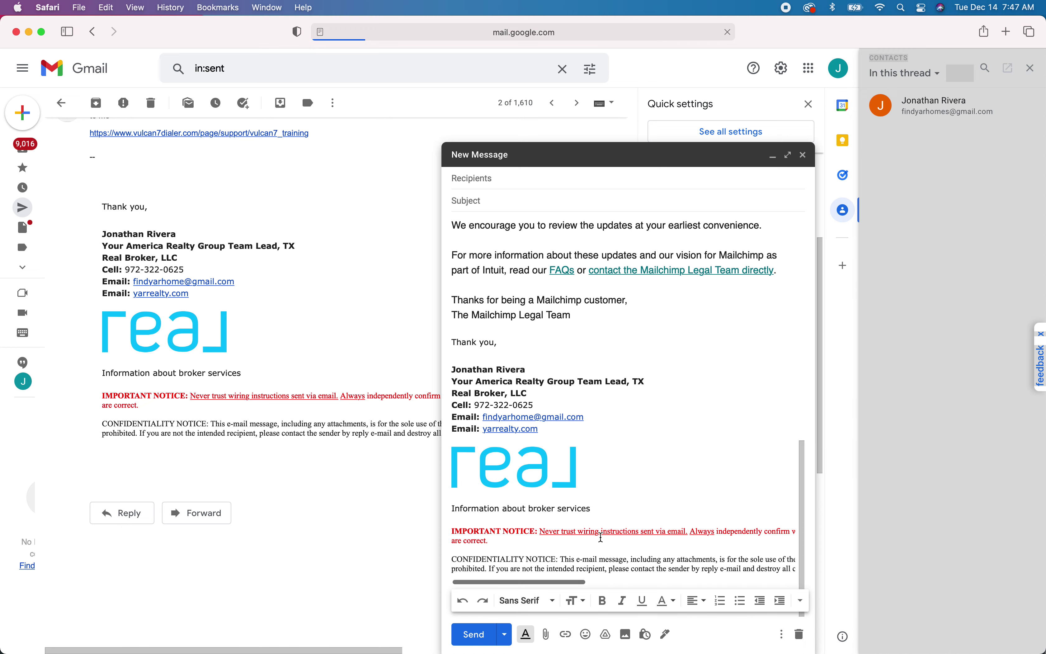
scroll(588, 439, up, 3)
scroll(587, 437, up, 10)
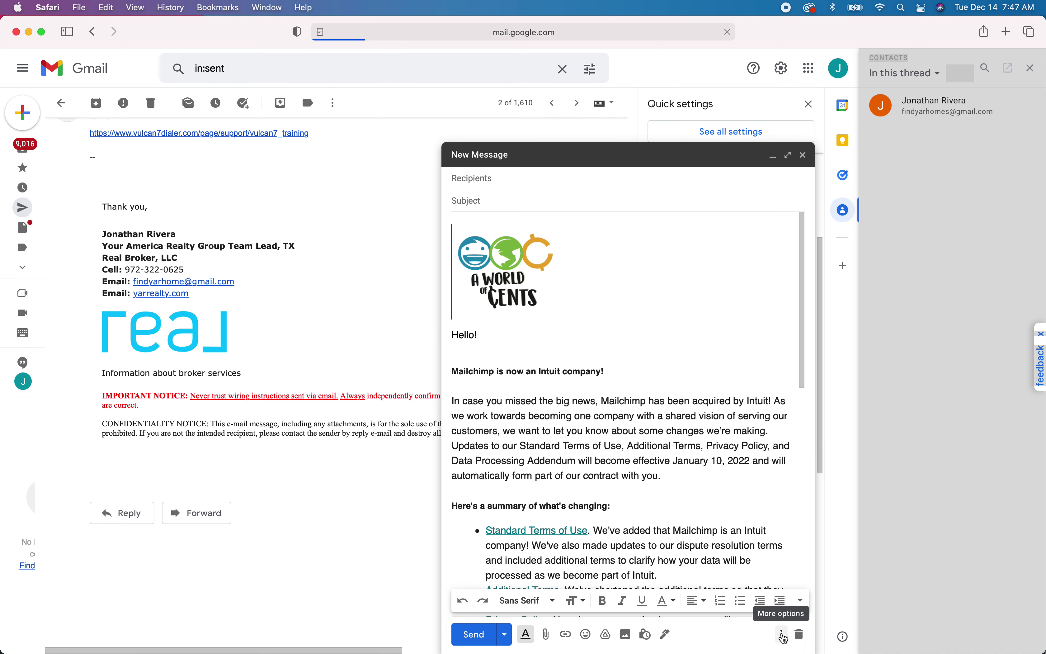
scroll(699, 451, down, 1)
scroll(699, 451, down, 10)
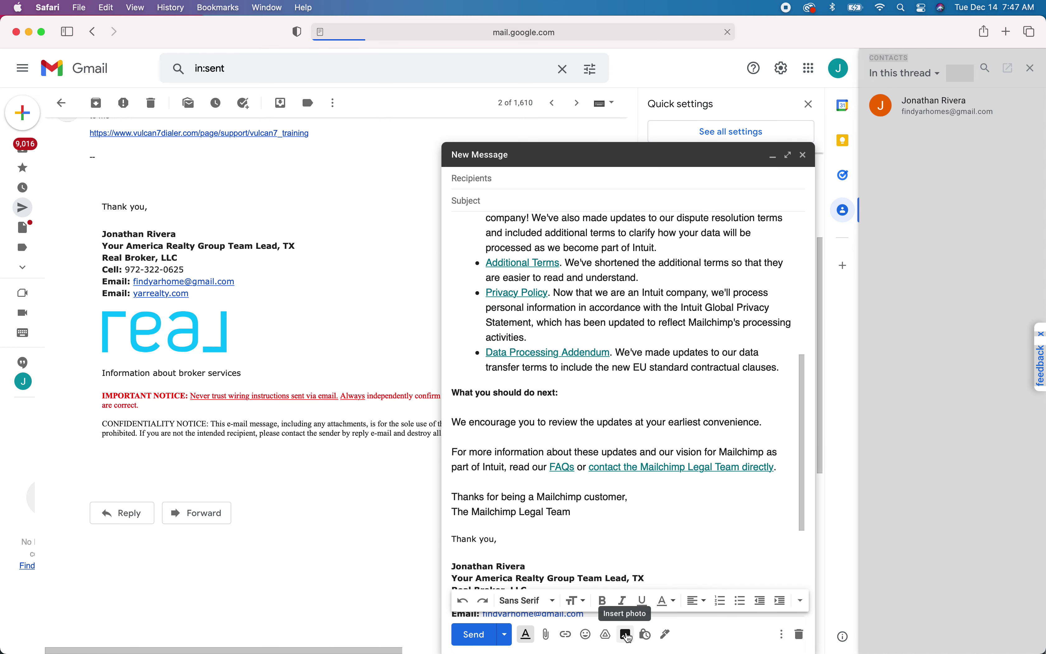
Start attaching a file to the draft and search the Desktop for "poster" in the file chooser
click(546, 635)
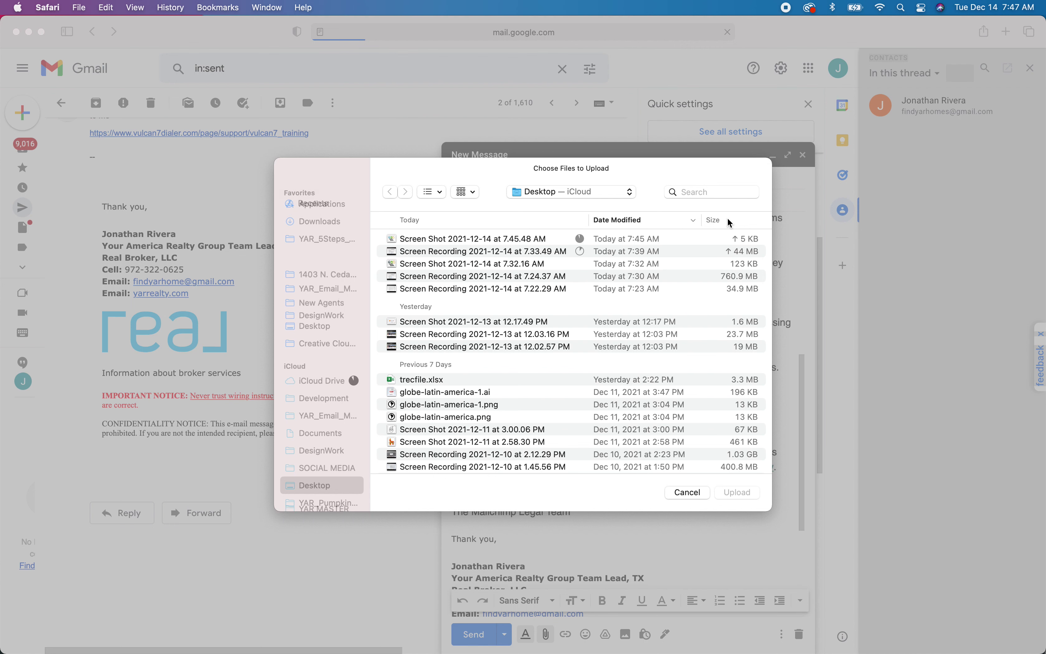
click(721, 192)
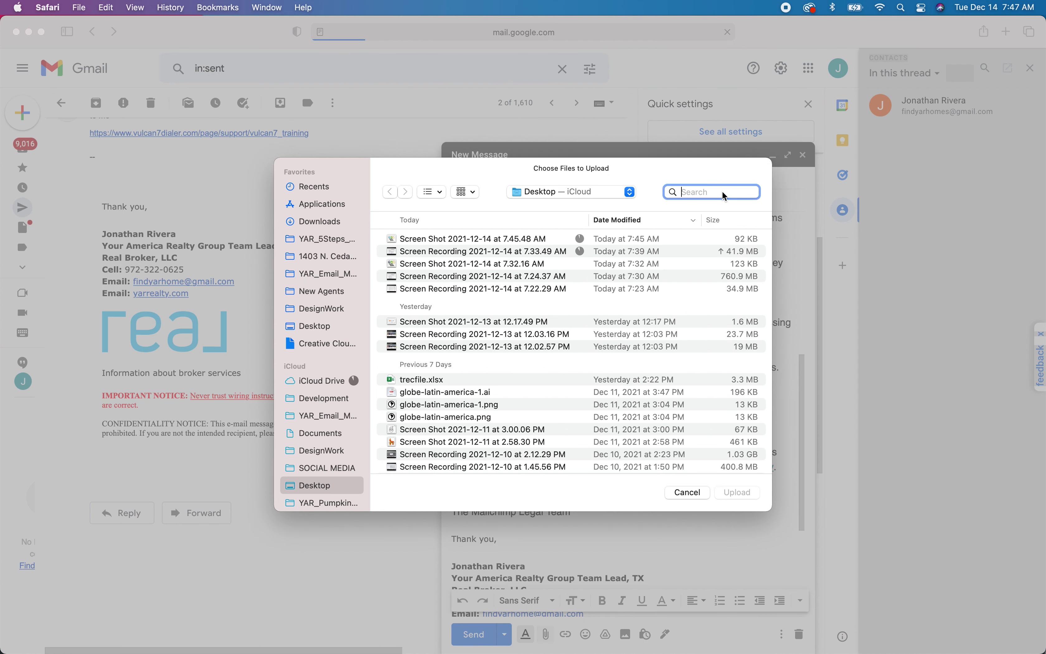
text(pos)
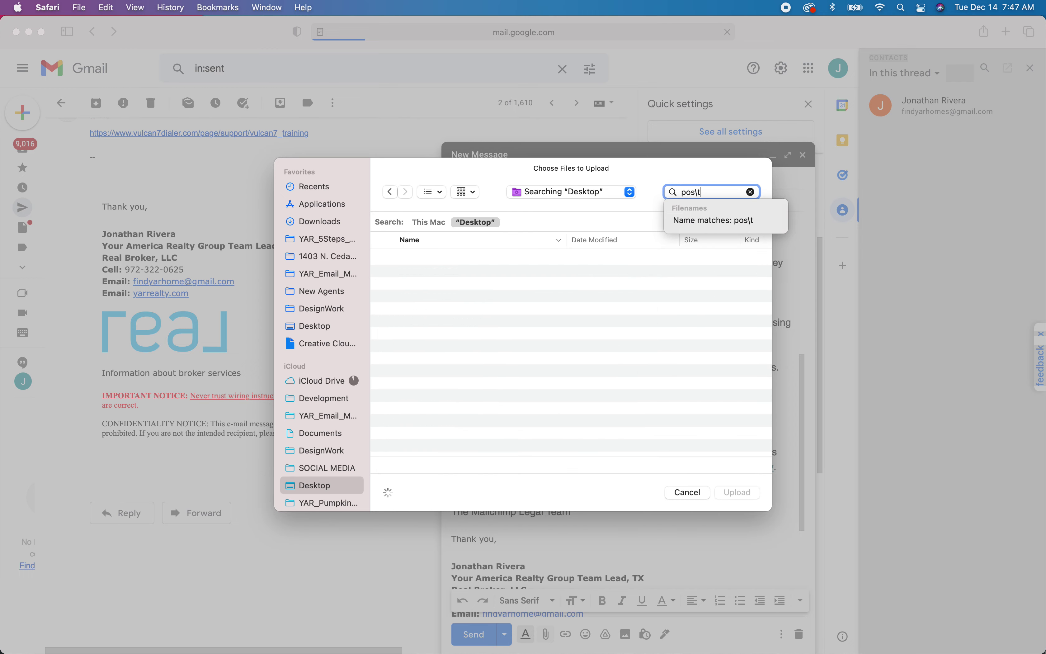
text(ter)
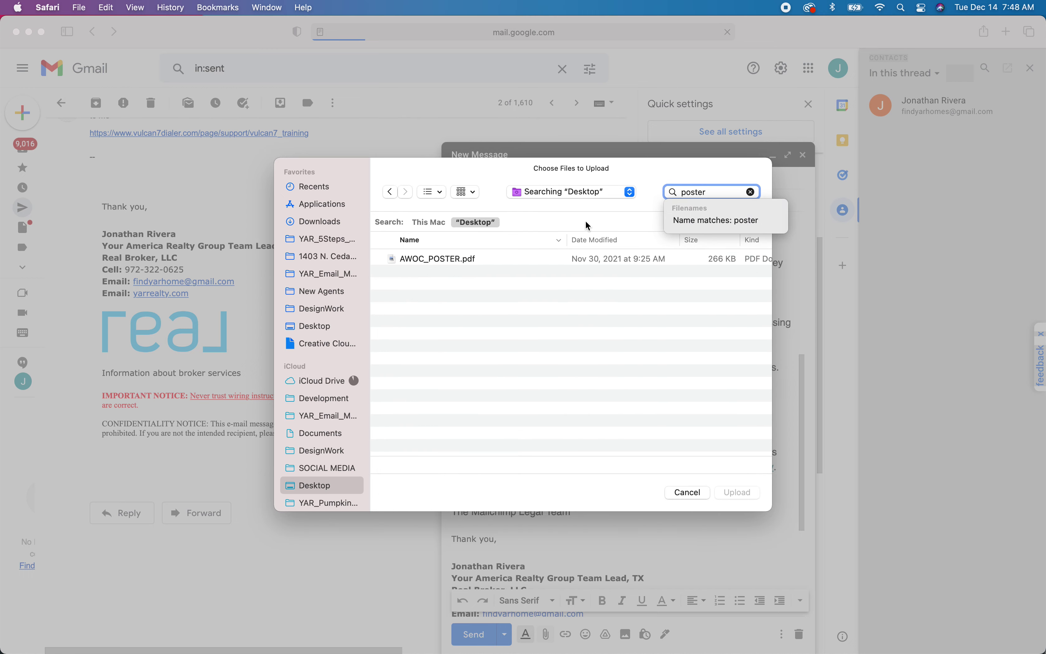
Preview AWOC_POSTER.pdf and attach it to the draft
click(486, 263)
key(space)
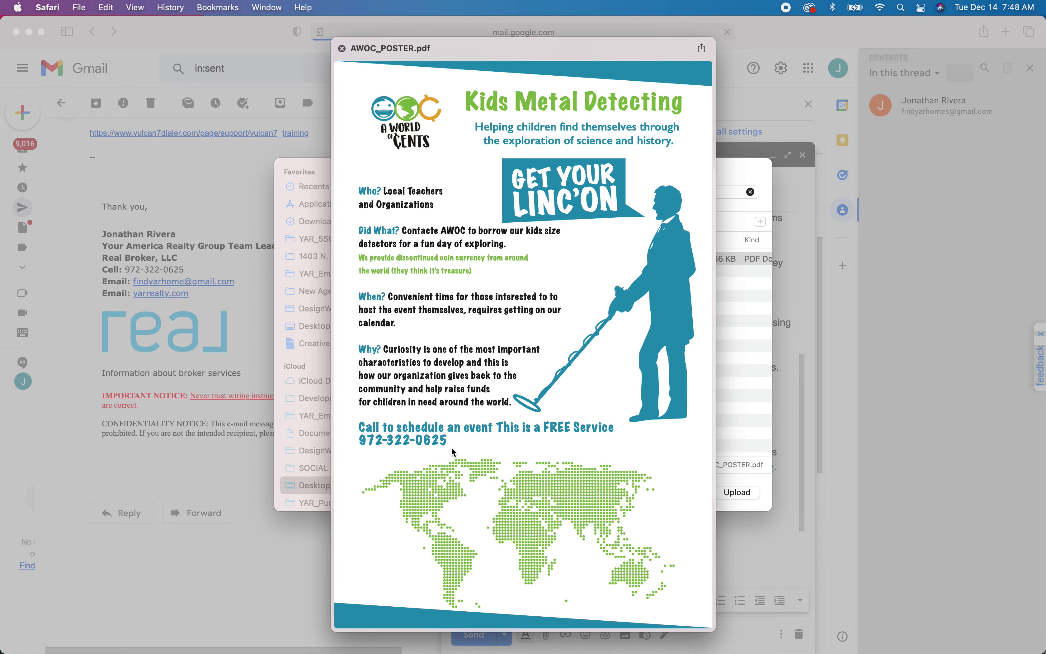
click(342, 48)
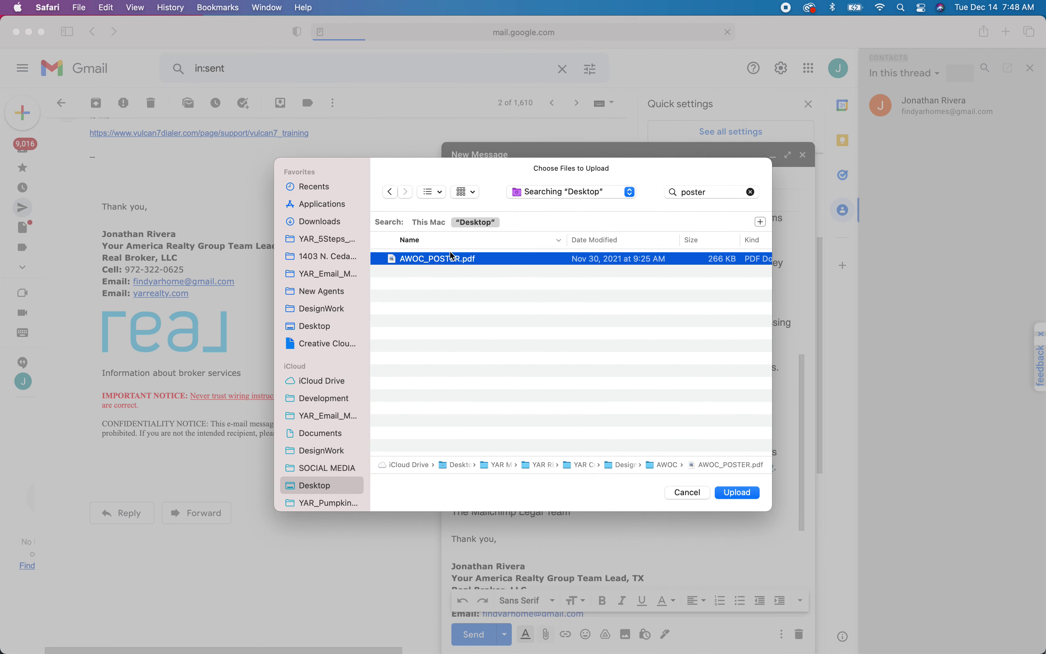
click(754, 493)
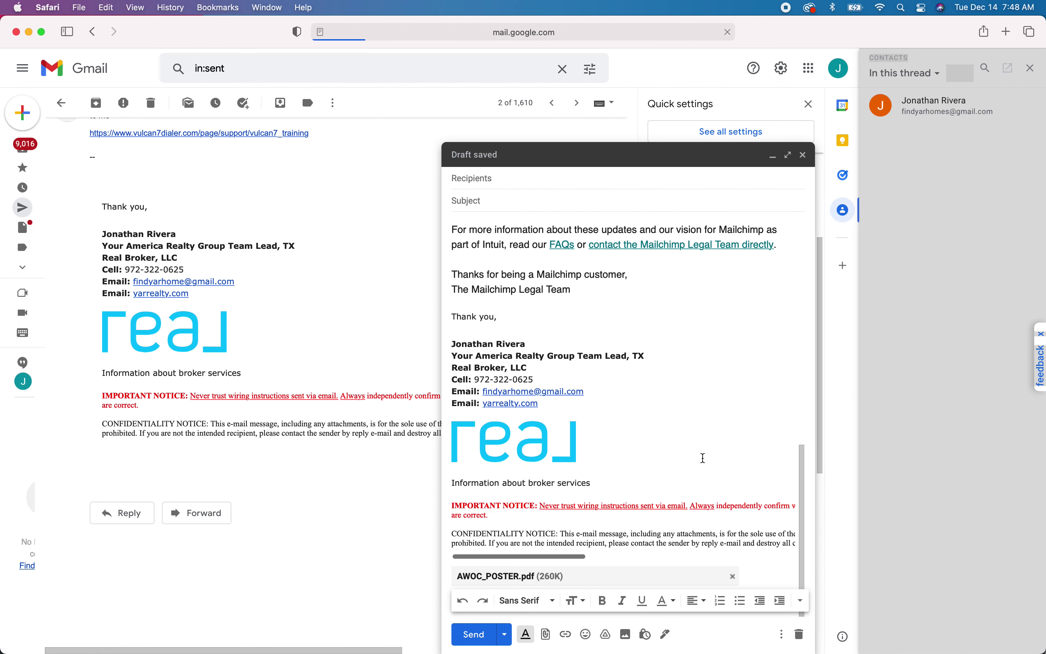
Save the draft as a new template named AWOC_Teacher_Organizder_Final
scroll(585, 296, up, 5)
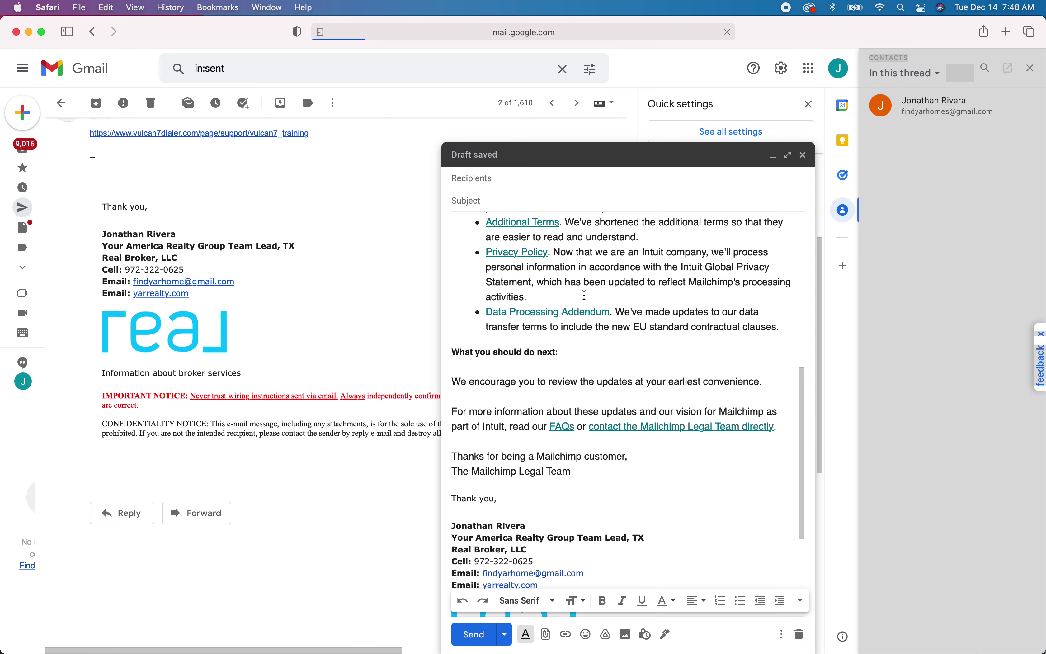
scroll(584, 296, up, 9)
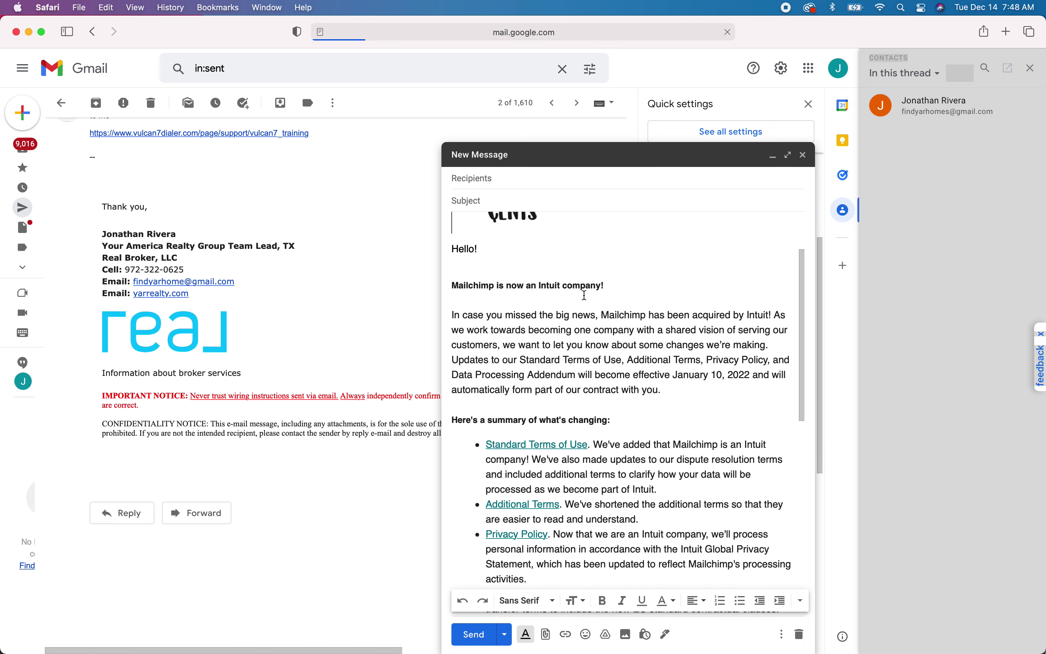
click(781, 634)
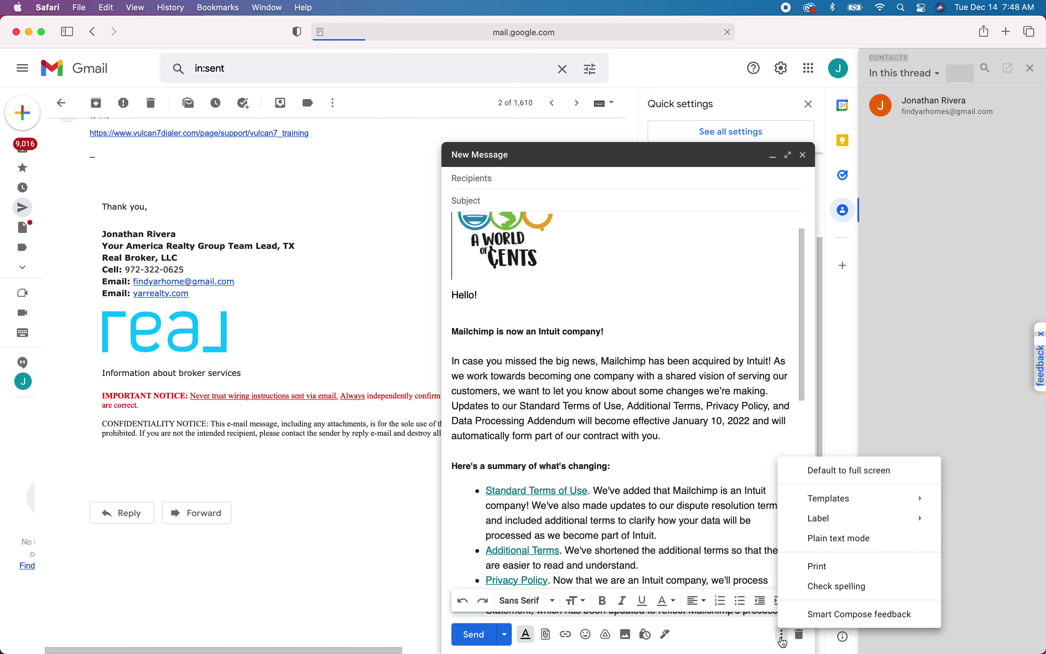
mouse_move(854, 505)
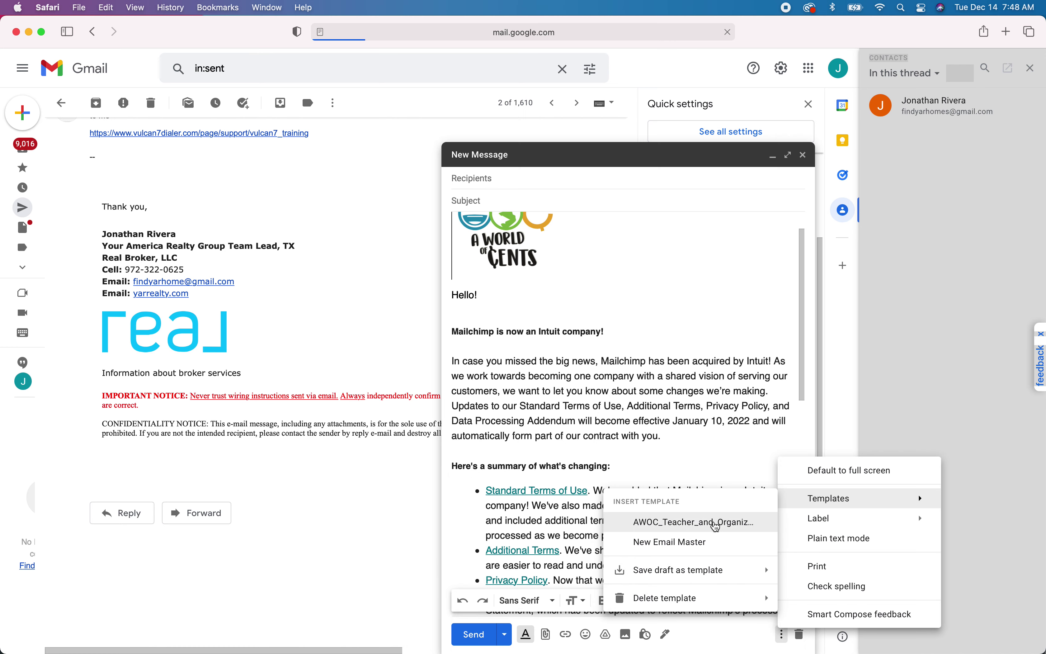
mouse_move(685, 573)
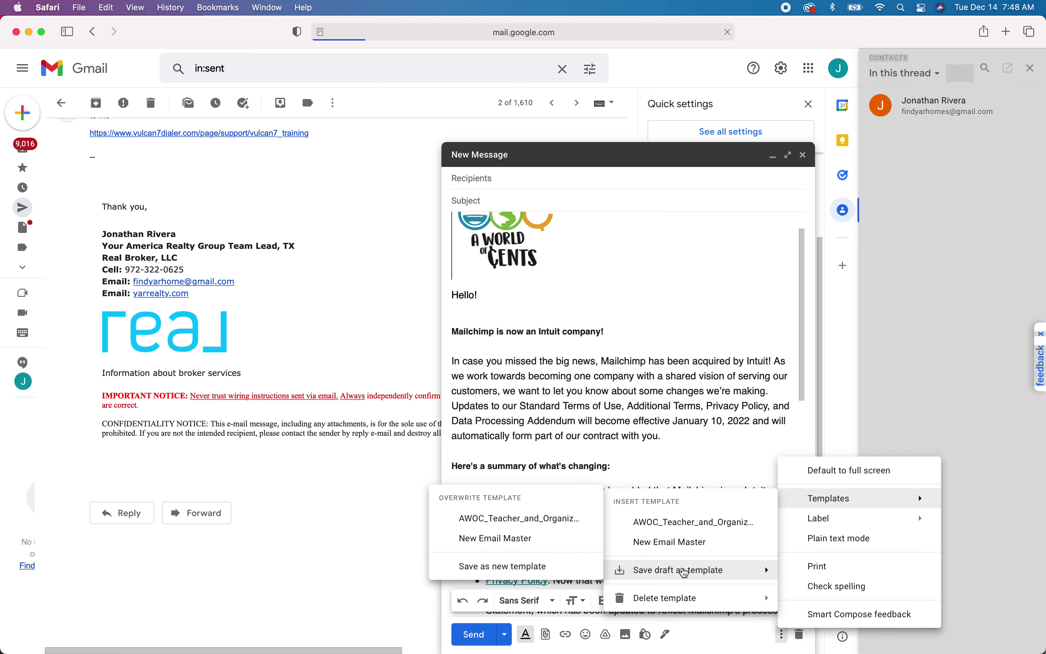
click(500, 567)
text(AWOC_T)
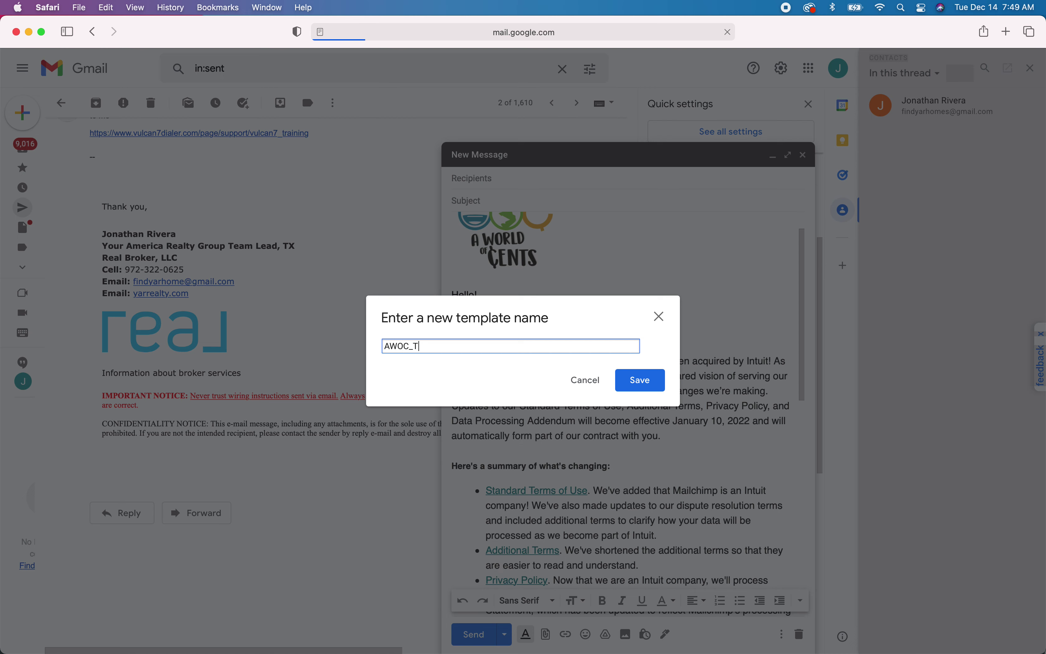
text(eacher_Organizder_Final)
key(Return)
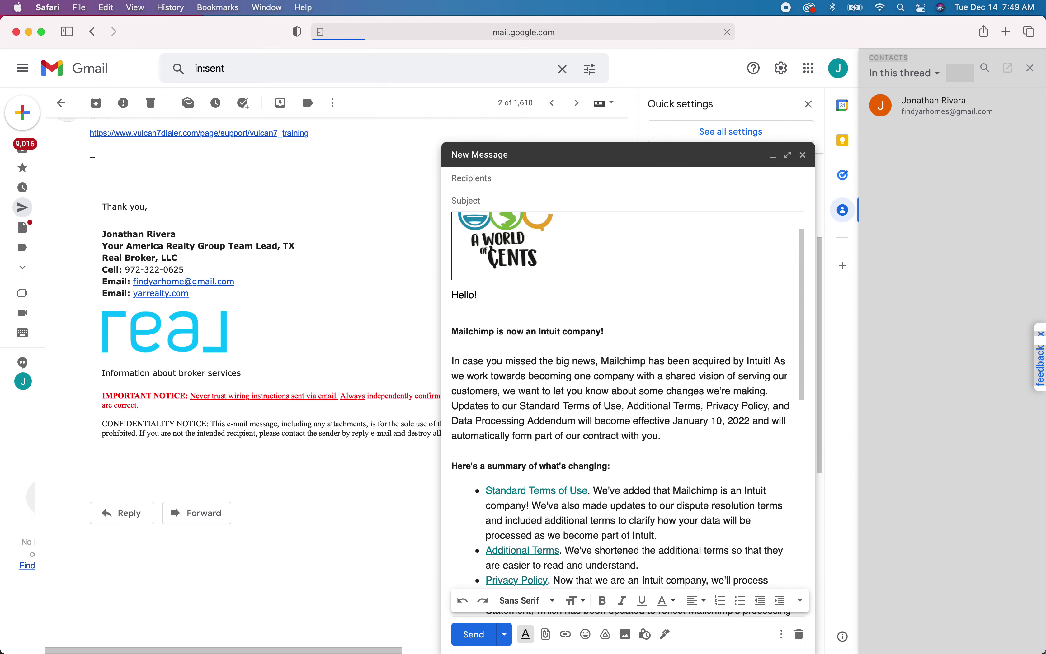
Insert the saved template AWOC_Teacher_and_Organizers into the open draft
scroll(616, 495, down, 10)
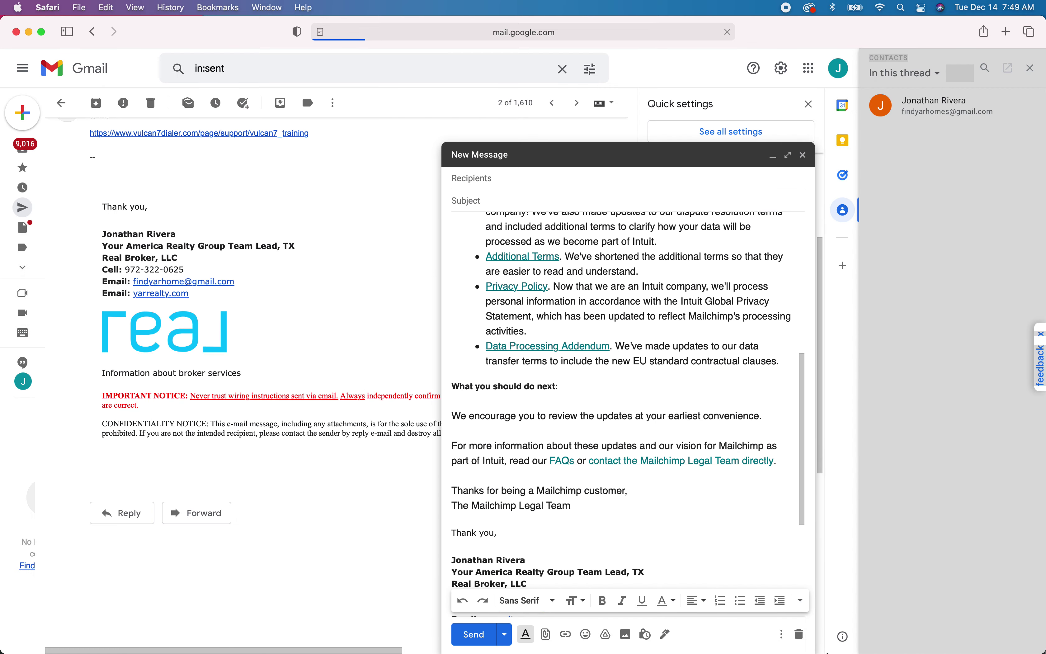
click(782, 635)
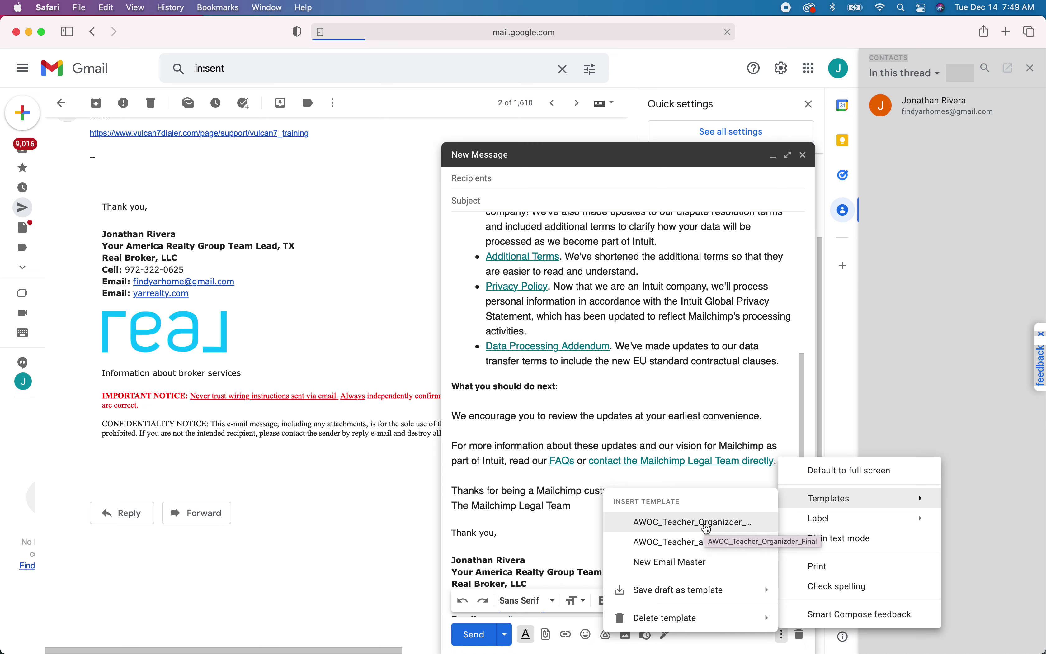
click(691, 542)
Delete the saved template AWOC_Teacher_and_Organizers and confirm its removal
click(783, 636)
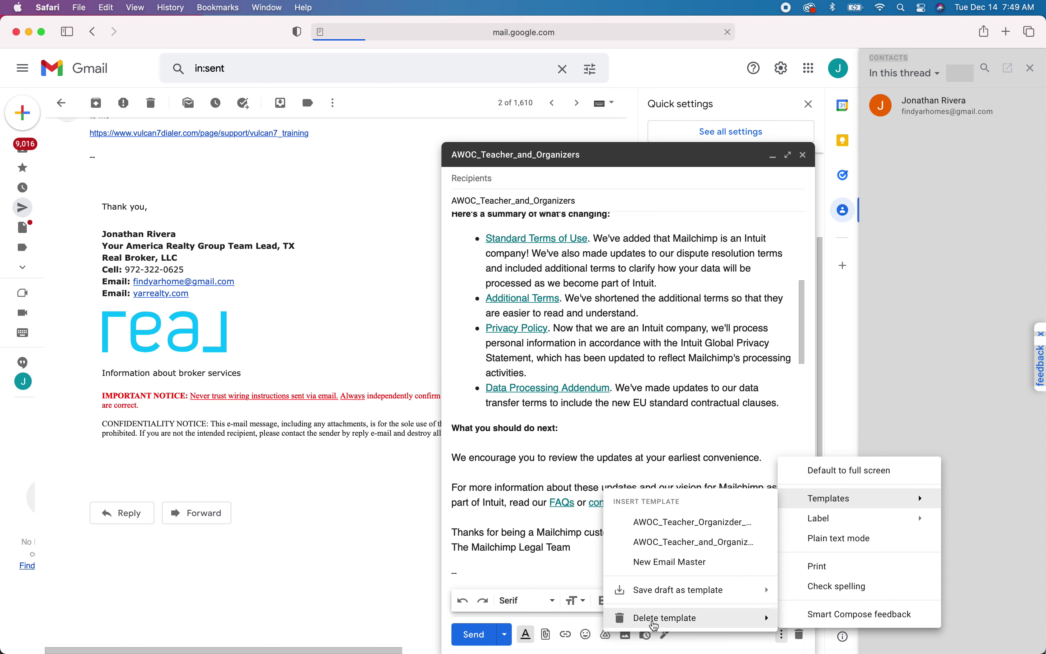
mouse_move(649, 623)
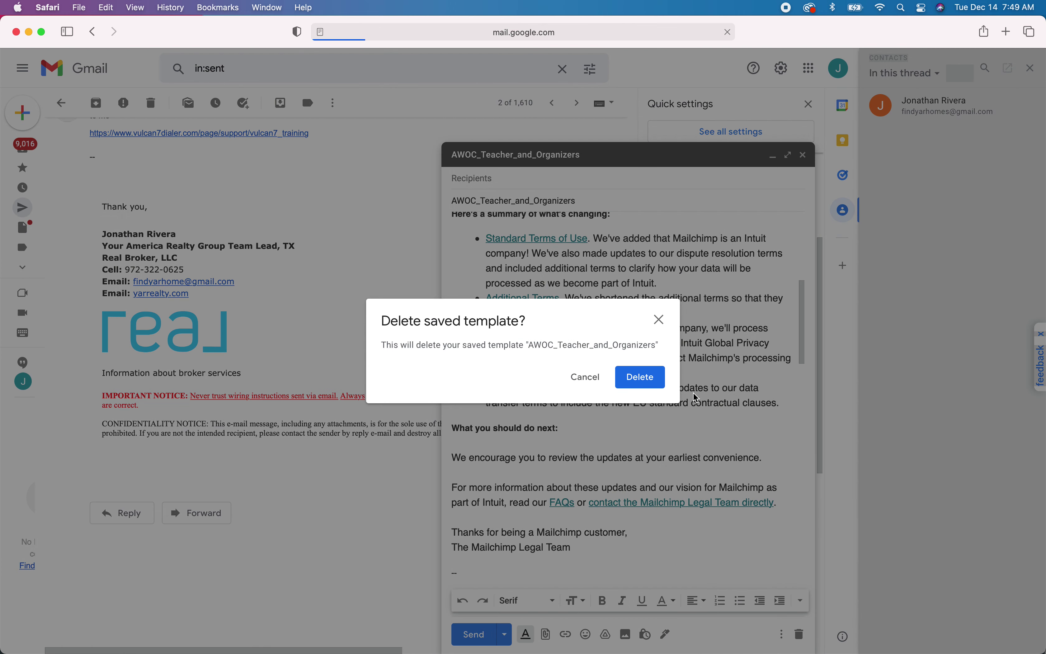
click(639, 377)
Examine the draft's full contents after the template insertion, from the logo and greeting through the body text to the signatures
scroll(634, 448, down, 3)
scroll(634, 449, up, 10)
scroll(633, 448, down, 5)
scroll(633, 448, up, 10)
scroll(633, 448, down, 15)
scroll(634, 449, down, 10)
scroll(495, 409, up, 20)
scroll(495, 408, down, 1)
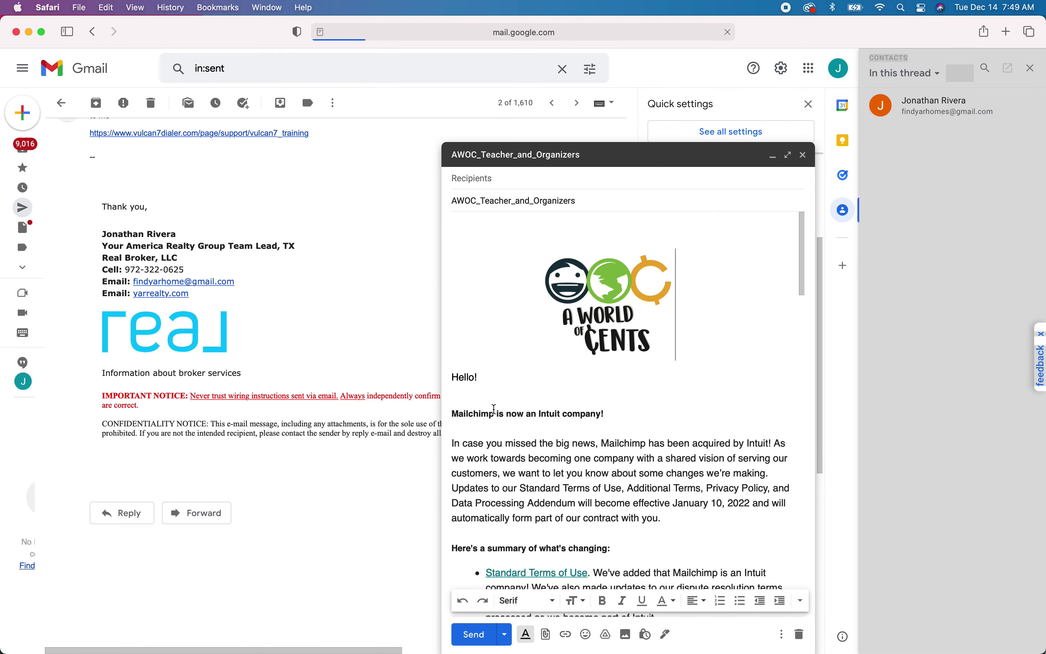
scroll(541, 449, down, 12)
scroll(541, 450, up, 15)
scroll(541, 449, down, 10)
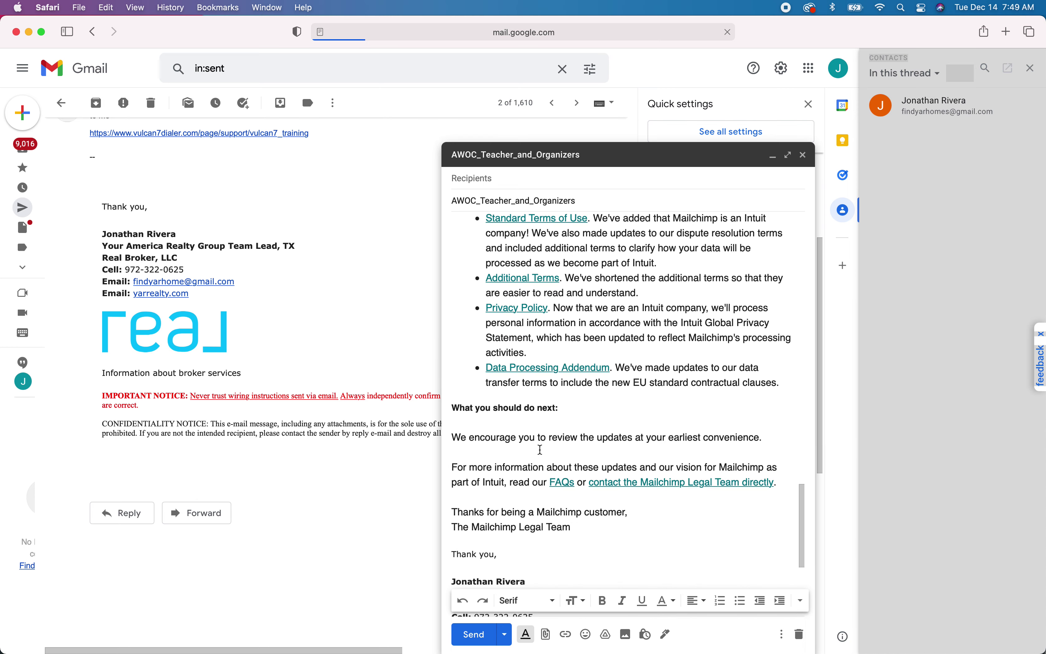